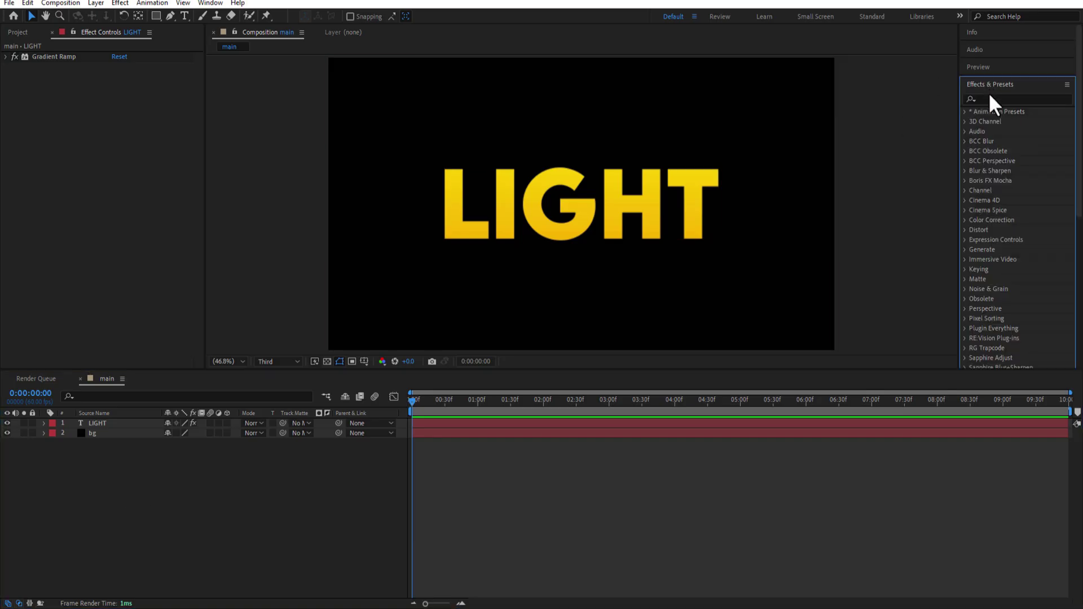
- Find the CC Light Sweep effect and apply it to the LIGHT text layer
click(991, 98)
text(cc light)
click(1012, 141)
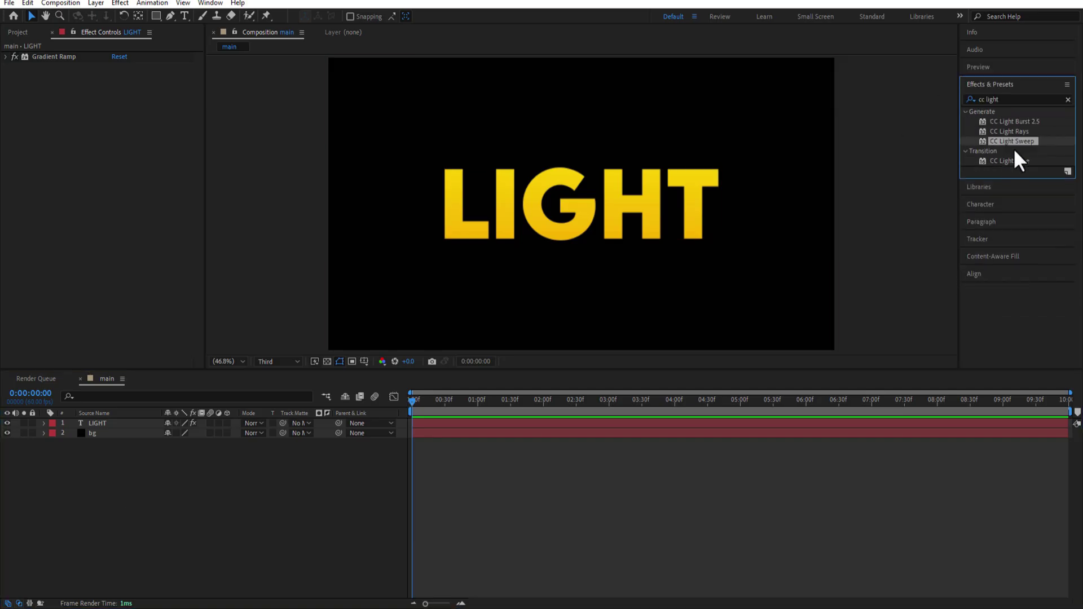
drag(1012, 142, 106, 425)
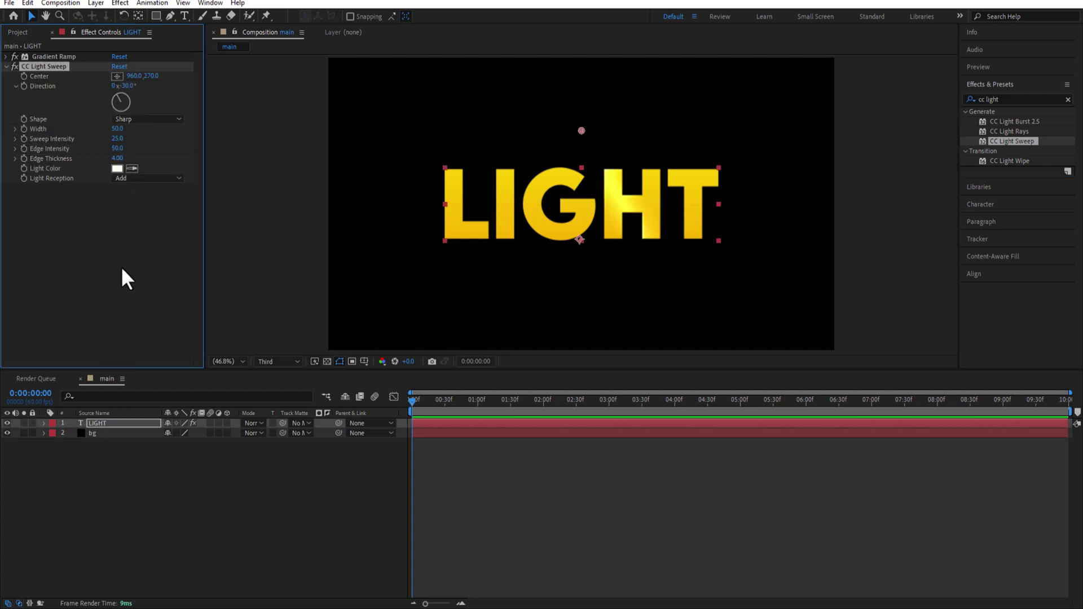
- Keyframe the sweep's Center from before the L at the start to past the T at 0:00:03:00, and increase the Sweep Intensity
drag(582, 130, 440, 150)
click(23, 76)
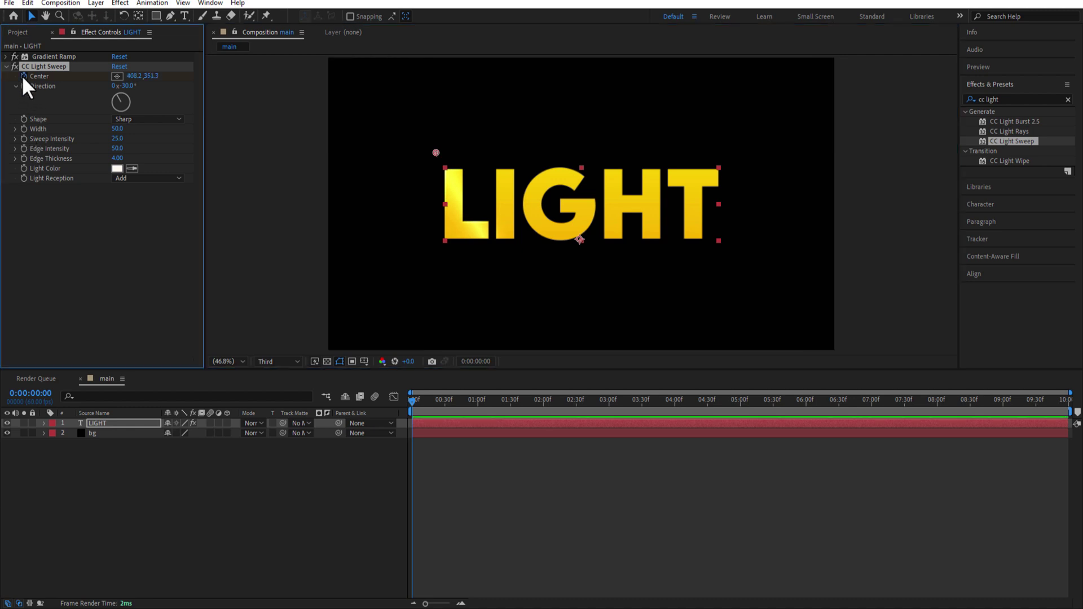
click(419, 402)
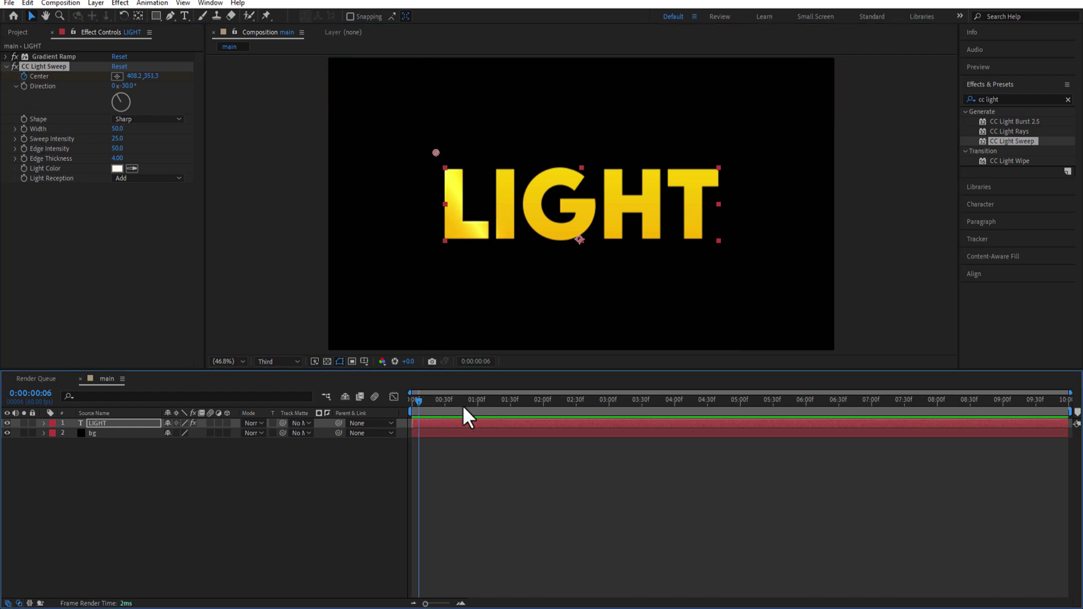
drag(437, 151, 745, 142)
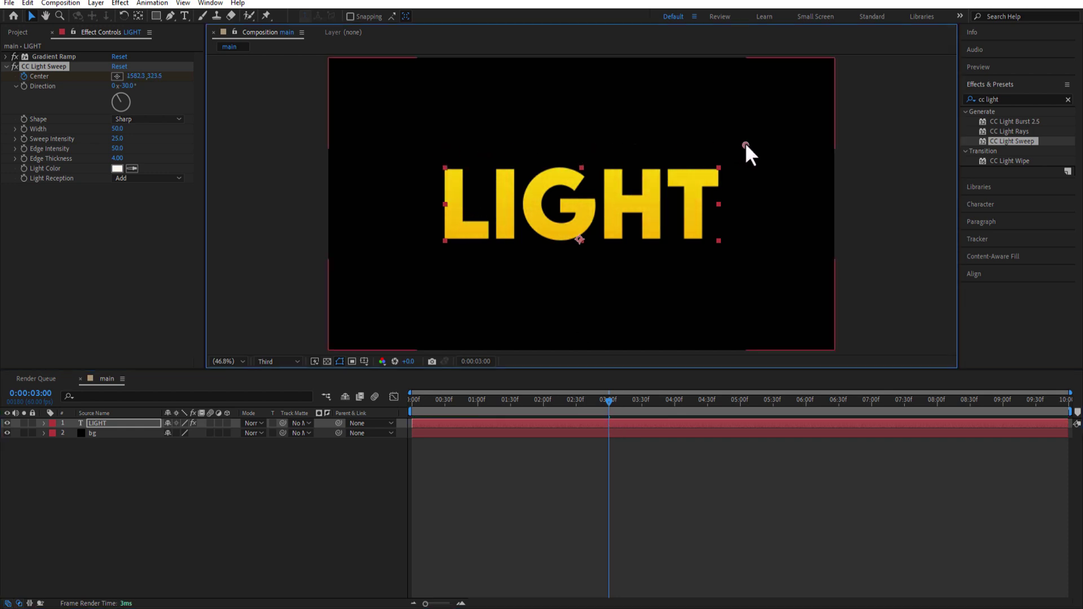
drag(609, 401, 464, 425)
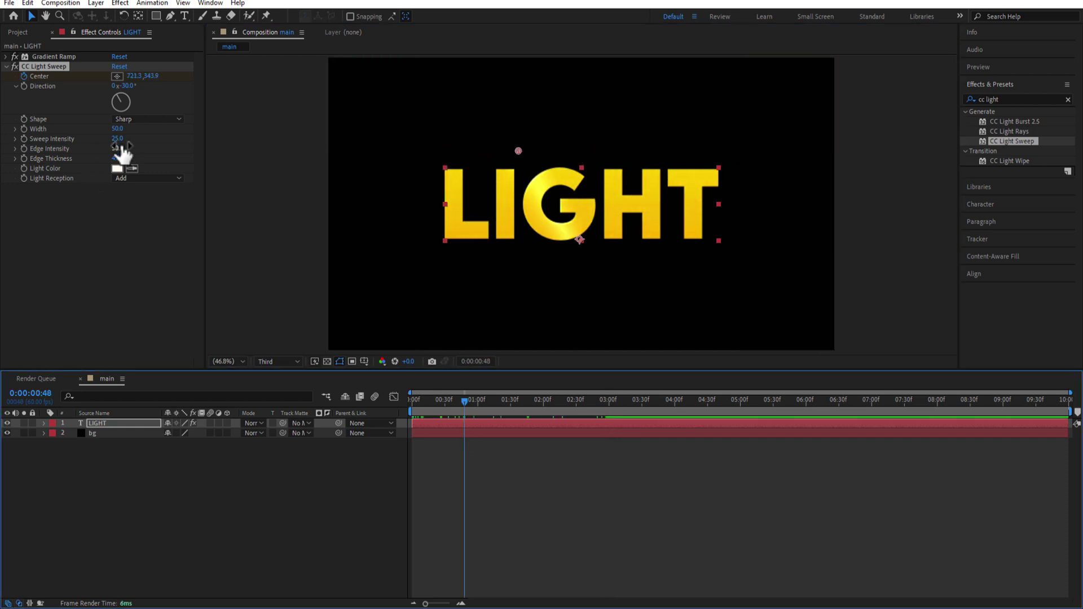
drag(120, 136, 150, 135)
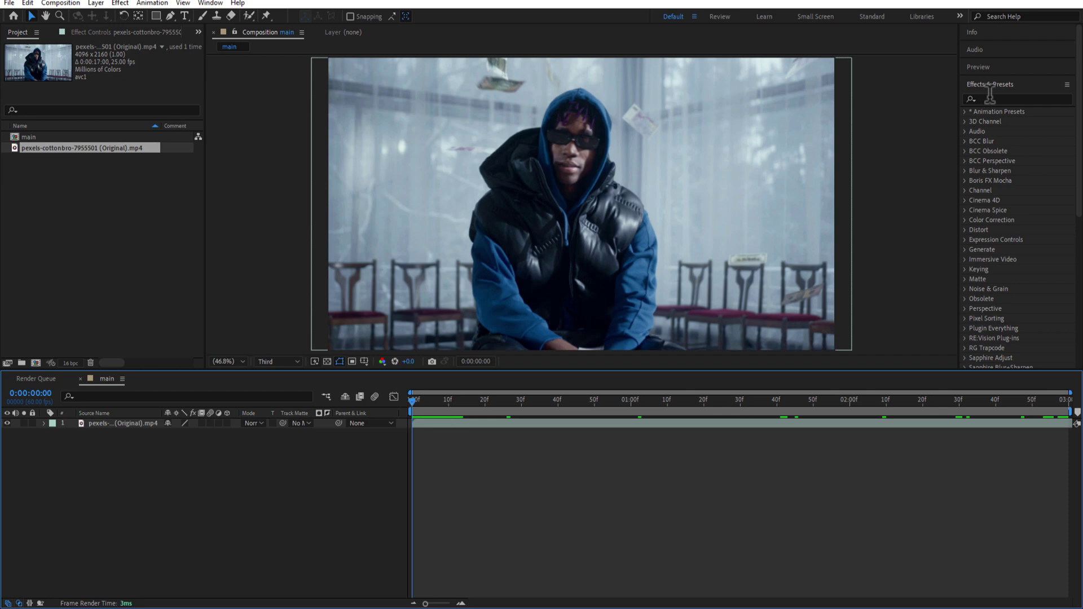
- Apply the Find Edges effect to the hooded man's footage layer and invert it
click(990, 99)
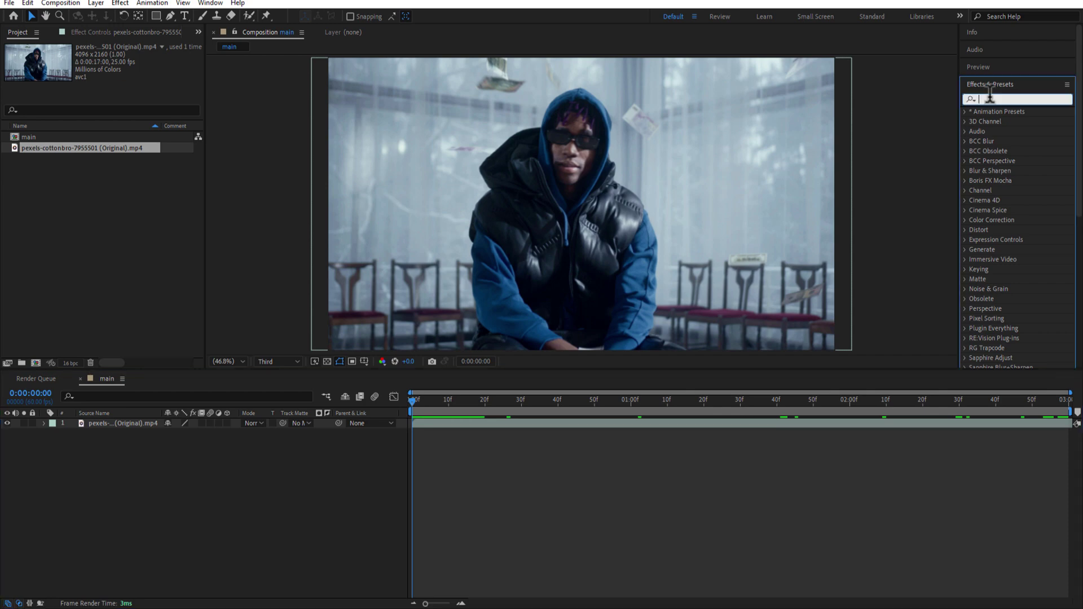
text(find edg)
drag(1008, 120, 128, 426)
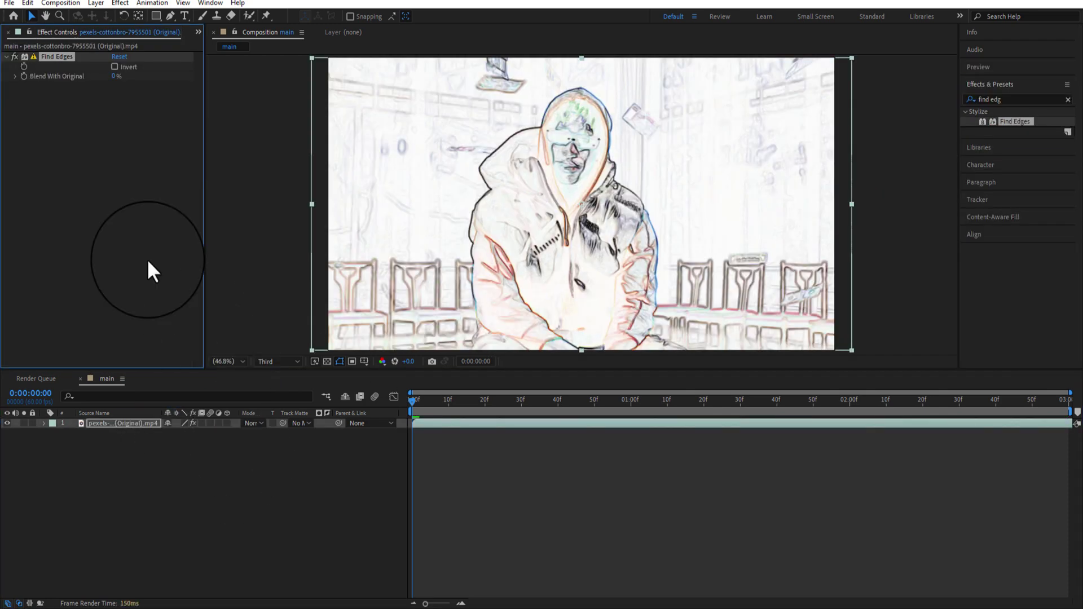
click(115, 67)
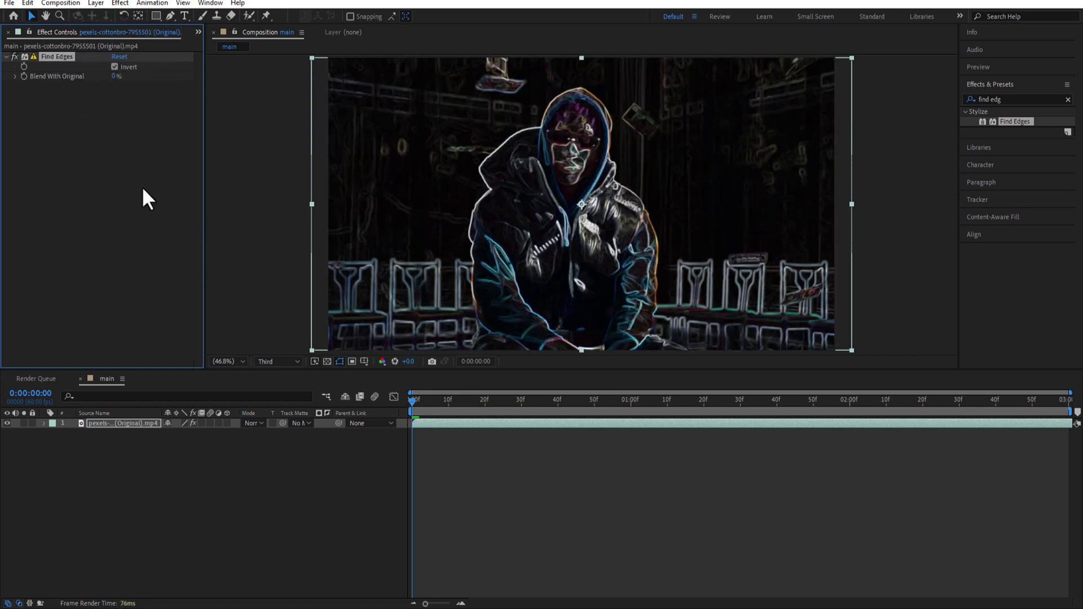
- Find the Stylize Glow effect and apply it to the same footage layer
click(990, 99)
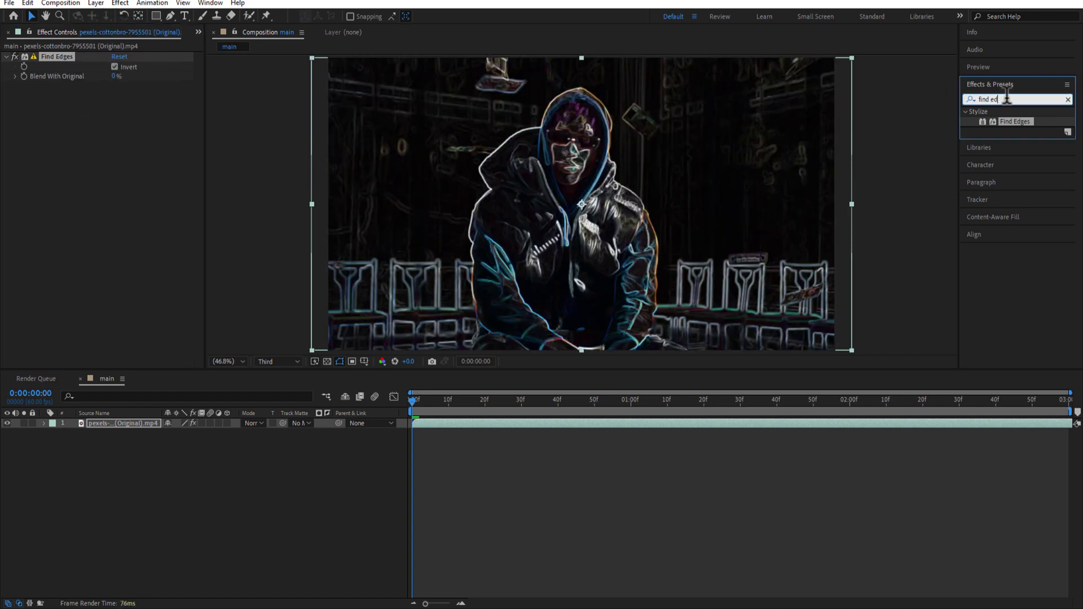
text(glow)
drag(1008, 338, 128, 425)
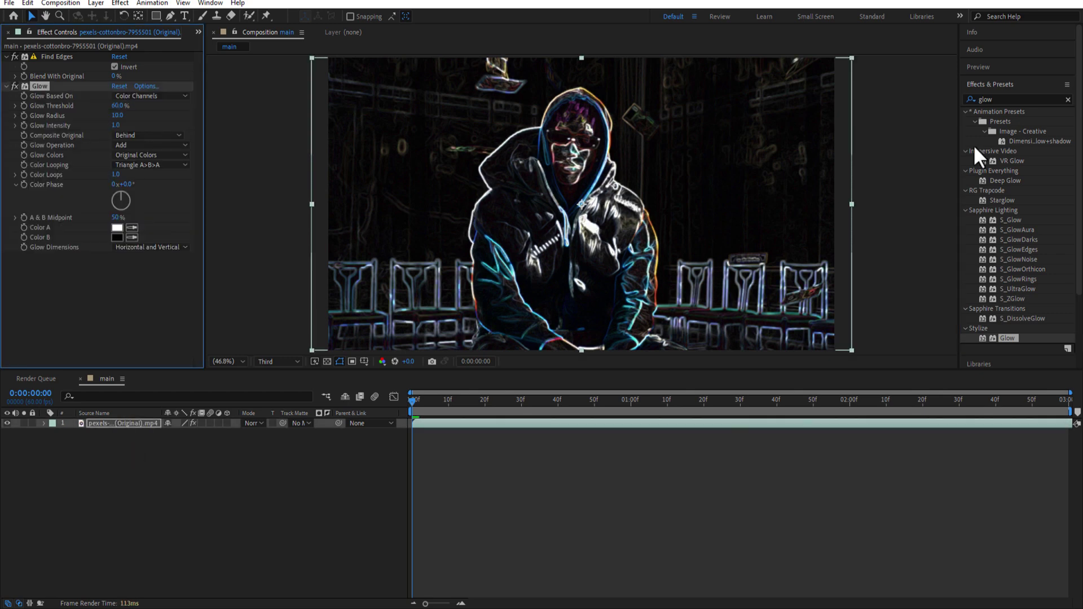
- Apply the Hue/Saturation effect to the footage layer and enable Colorize
click(1068, 99)
click(1010, 99)
text(hue)
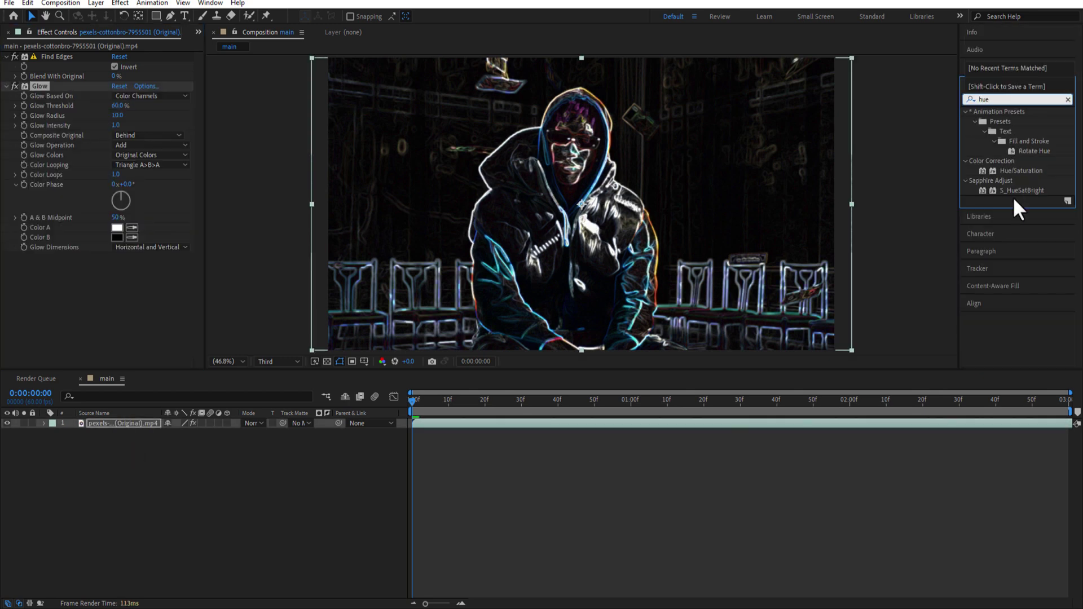
drag(1015, 171, 127, 428)
scroll(142, 347, down, 2)
click(114, 332)
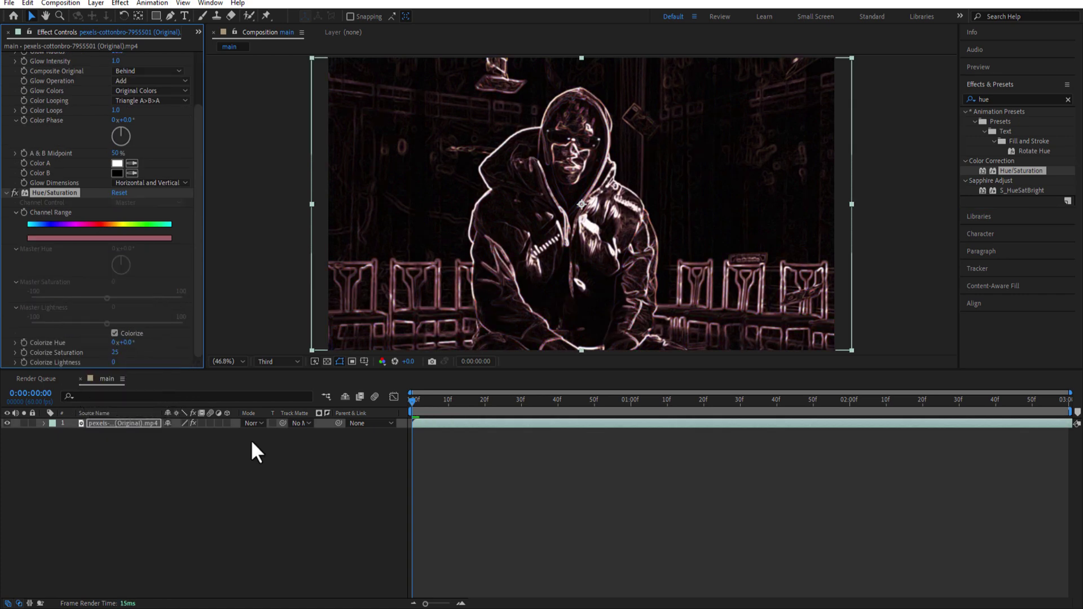
- Keyframe Colorize Hue from 0° at the first frame to a higher angle at 0:00:02:59
click(24, 342)
key(space)
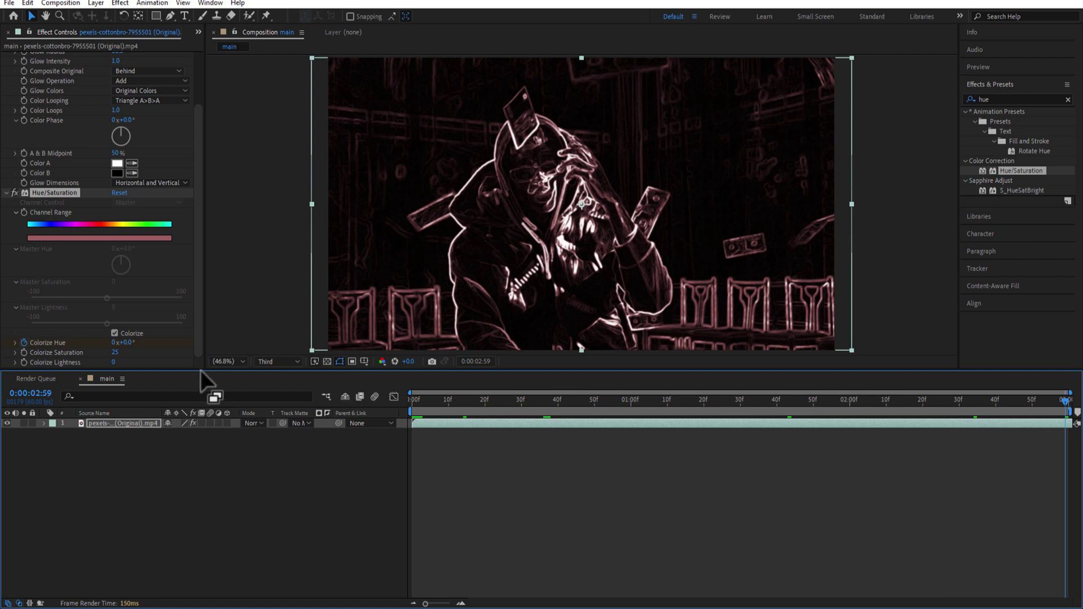
drag(120, 344, 165, 343)
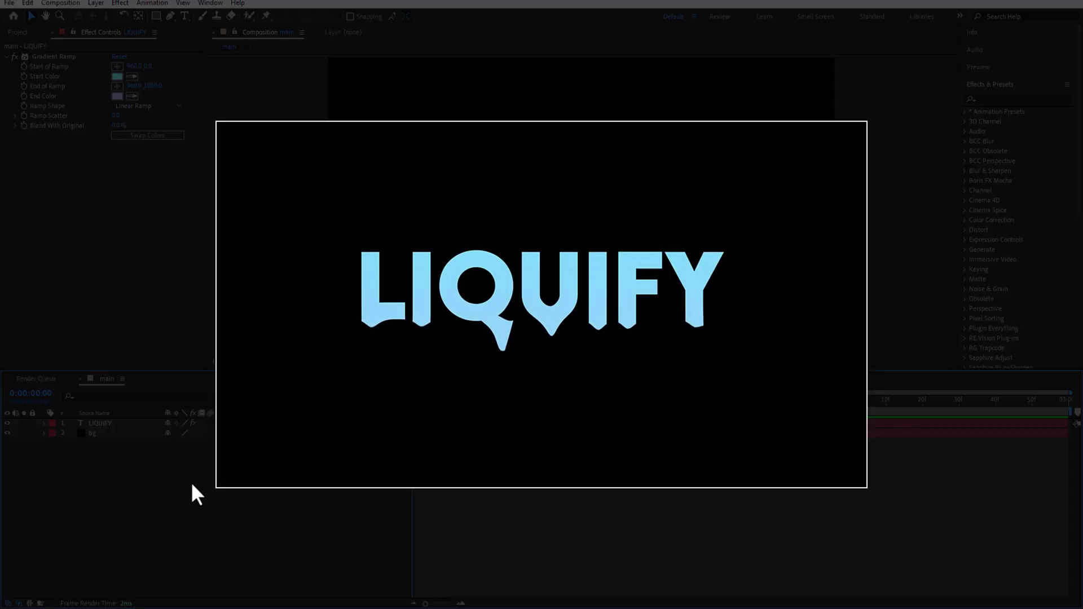
- Find the Liquify effect and apply it to the LIQUIFY text layer
click(985, 98)
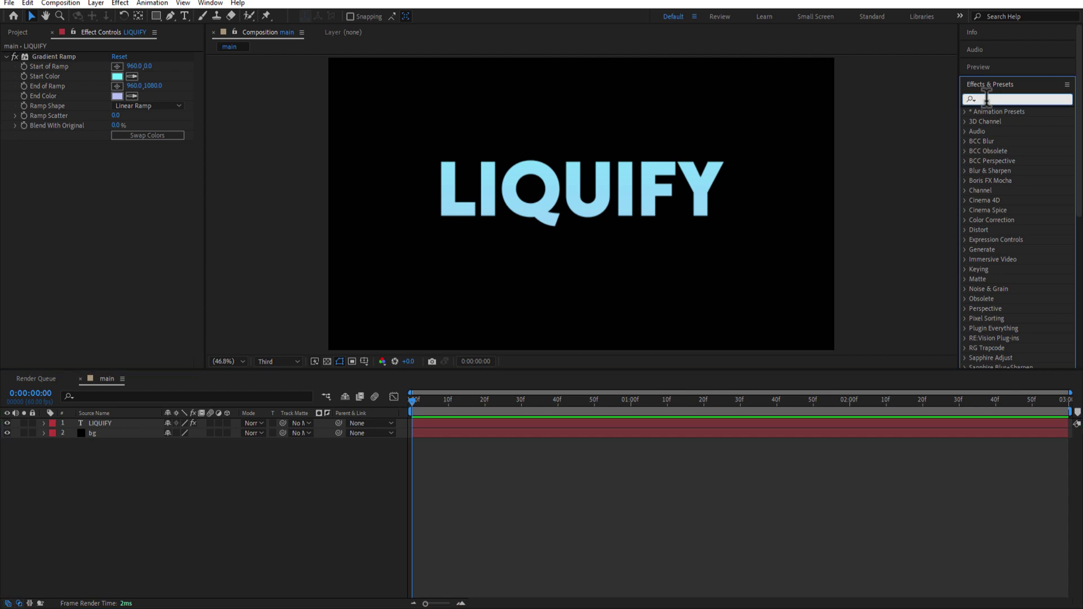
text(liquify)
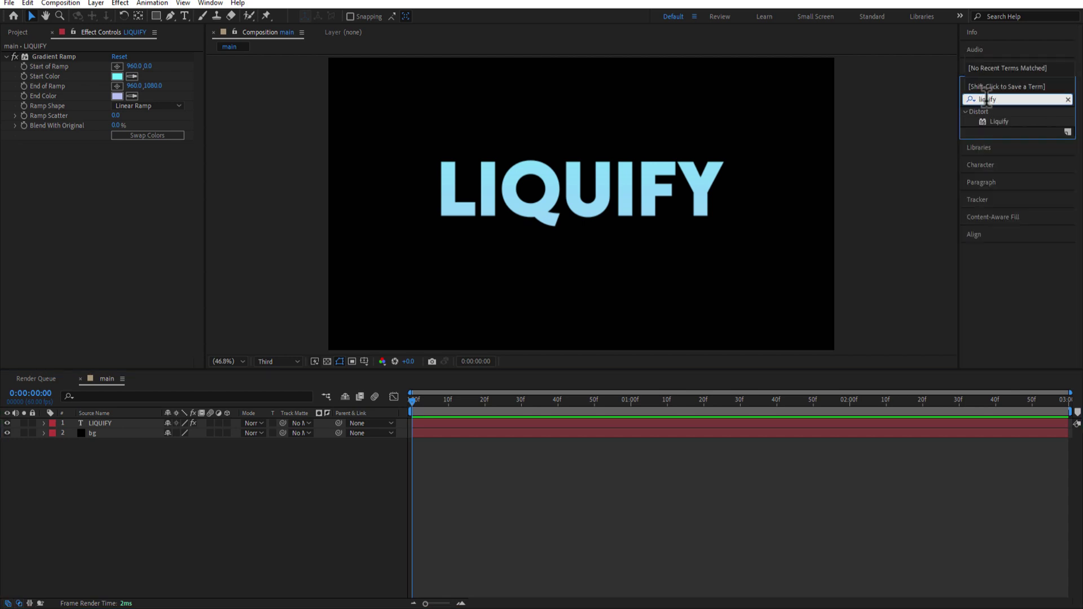
drag(998, 122, 903, 173)
drag(90, 410, 97, 424)
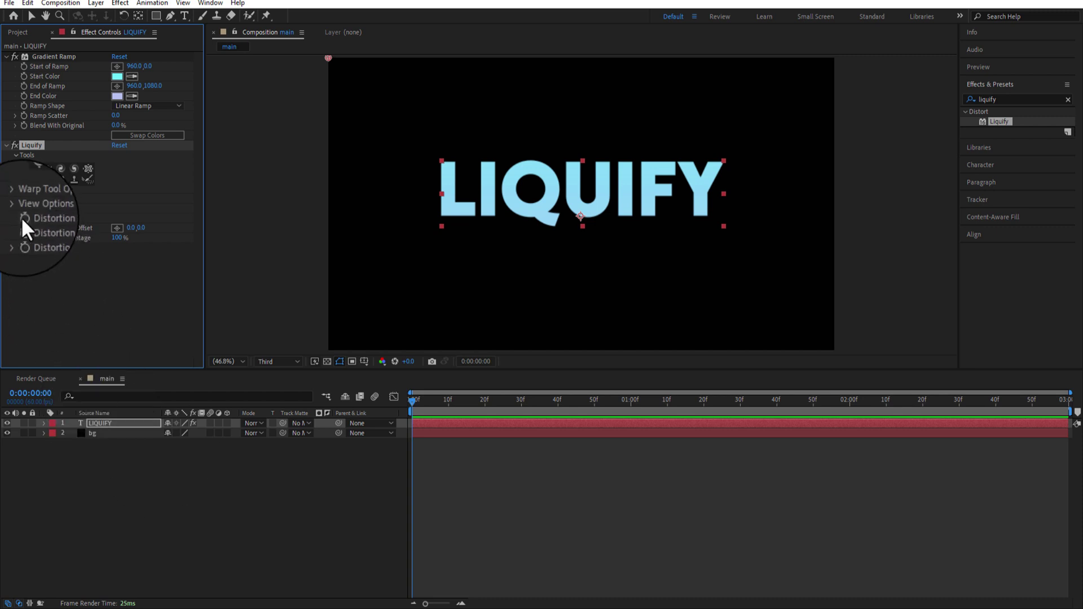
- Keyframe the Distortion Mesh at the start and, at 0:00:02:59, warp the letters' lower edges downward into drips, then check the animation and its keyframes
drag(413, 400, 1066, 418)
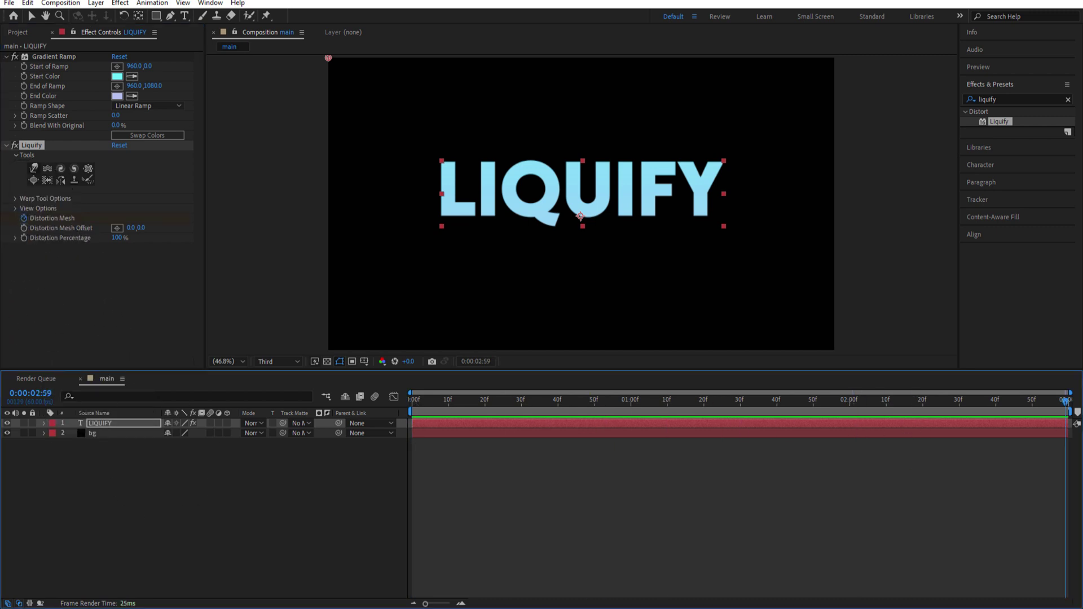
click(33, 167)
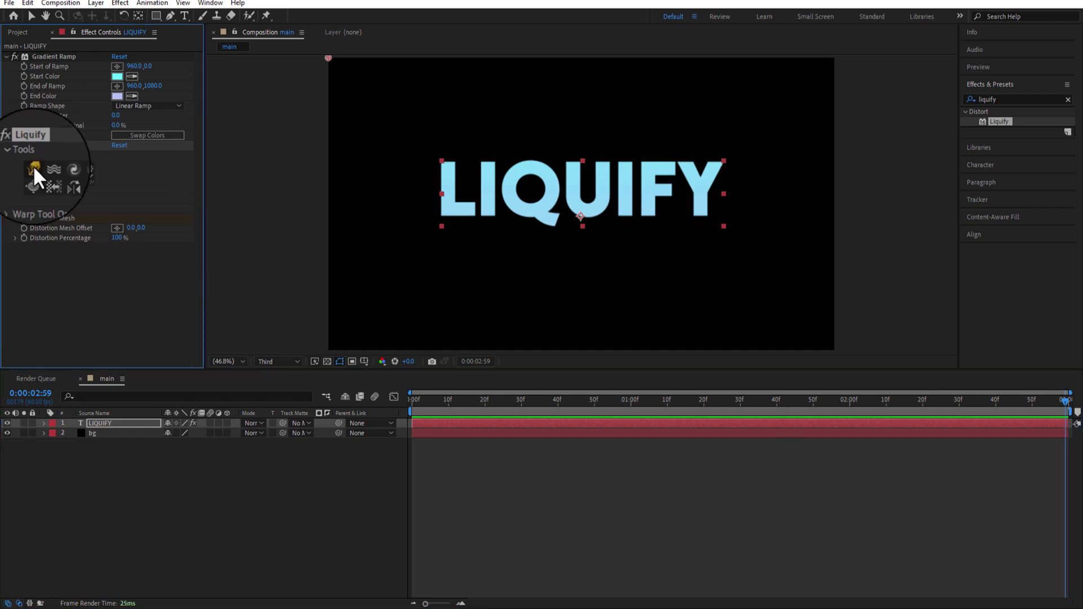
click(449, 213)
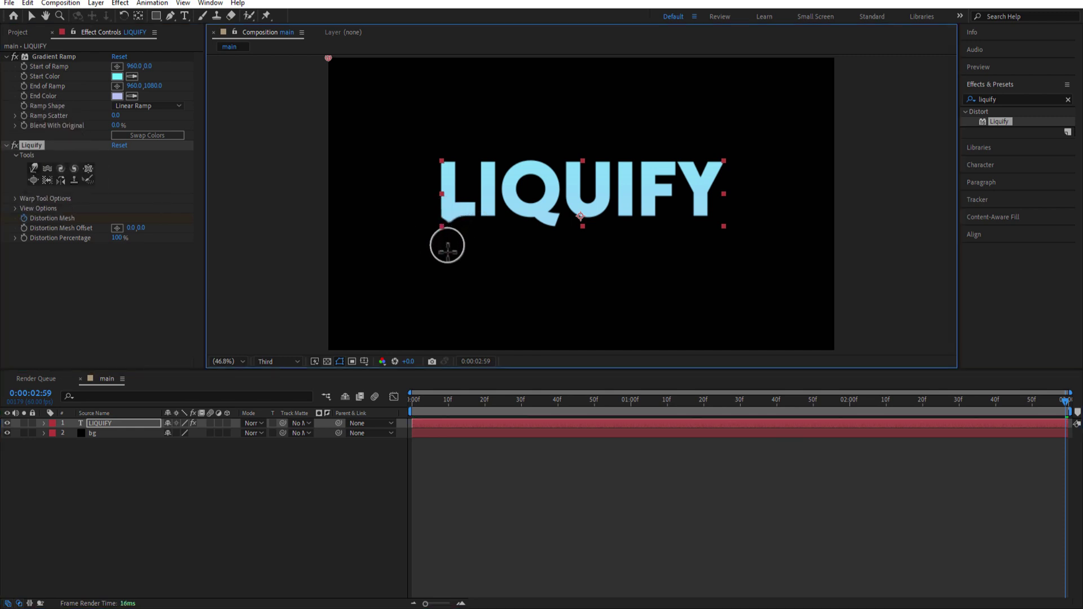
drag(453, 221, 446, 316)
drag(487, 214, 488, 338)
drag(552, 220, 538, 317)
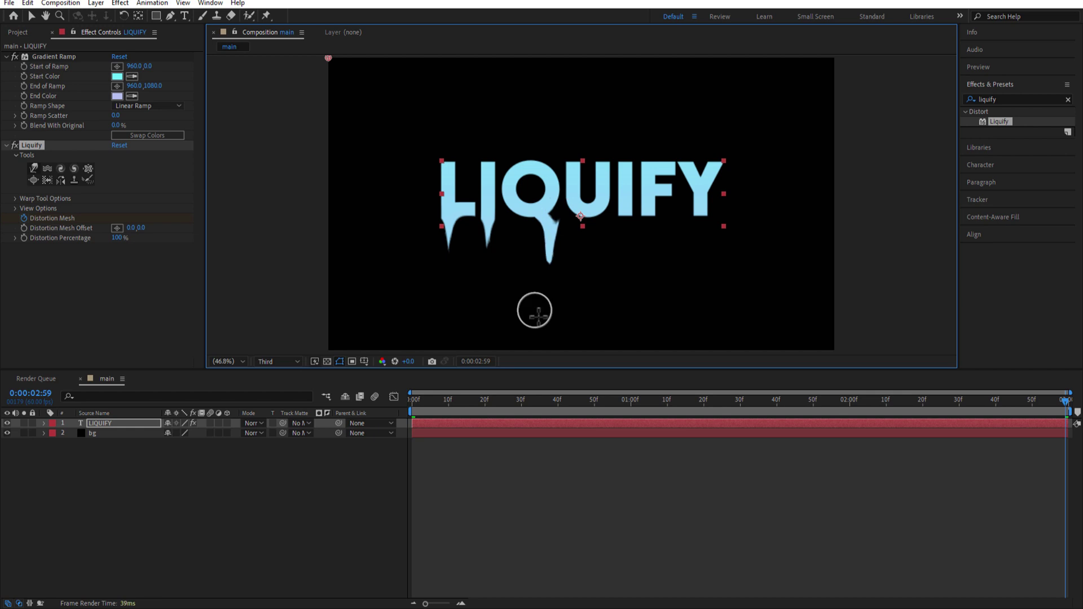
drag(589, 217, 596, 271)
drag(648, 217, 649, 265)
drag(705, 215, 701, 259)
drag(626, 207, 631, 327)
drag(415, 402, 616, 407)
key(u)
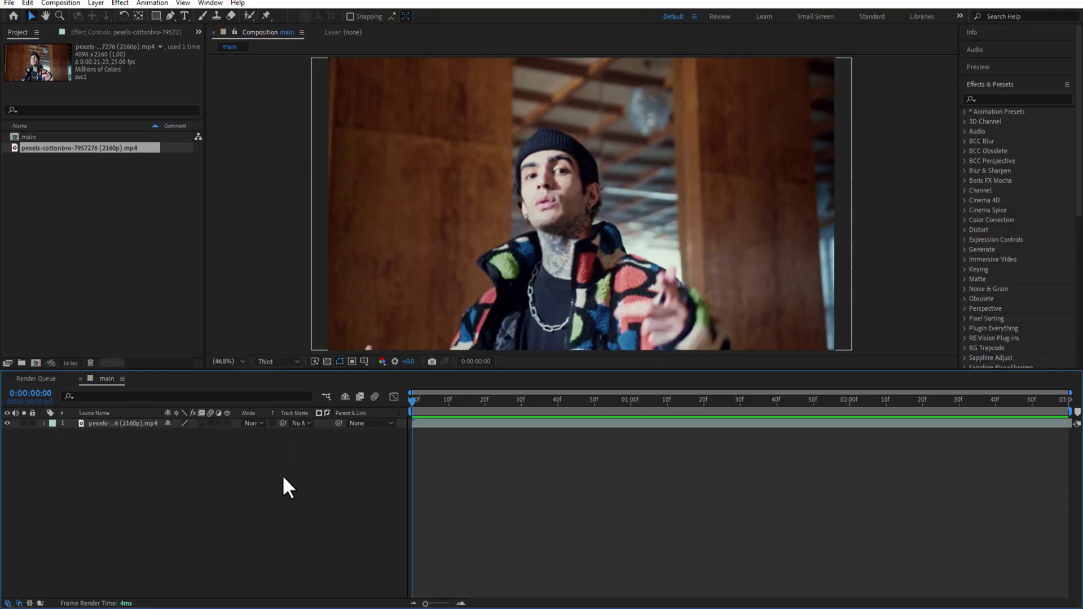
- Find the CC Lens effect and apply it to the footage layer of the man in the patterned jacket
click(997, 99)
text(cc le)
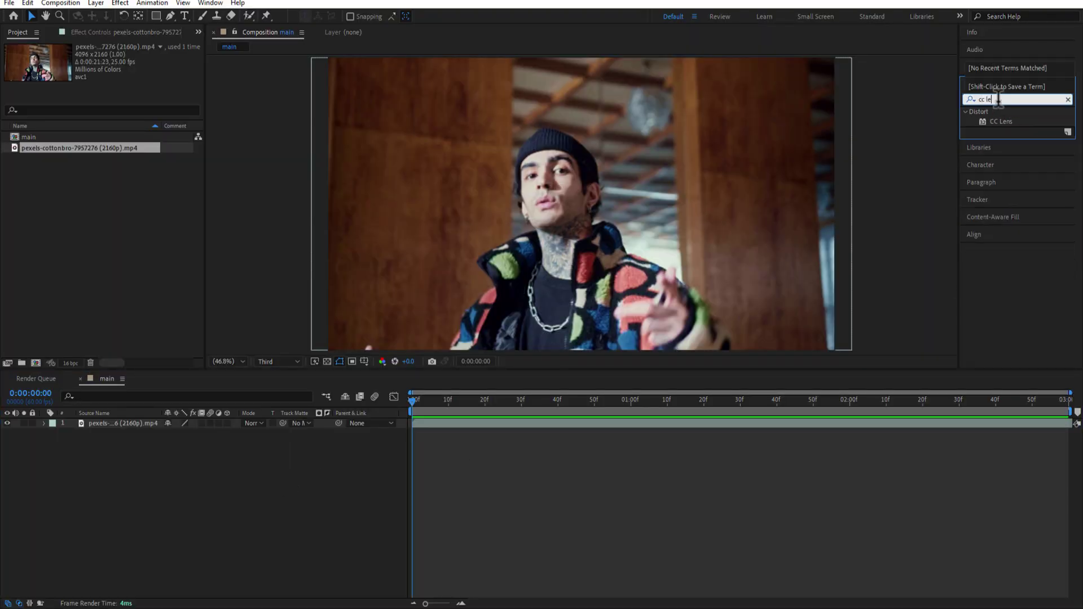
text(n)
drag(999, 122, 126, 423)
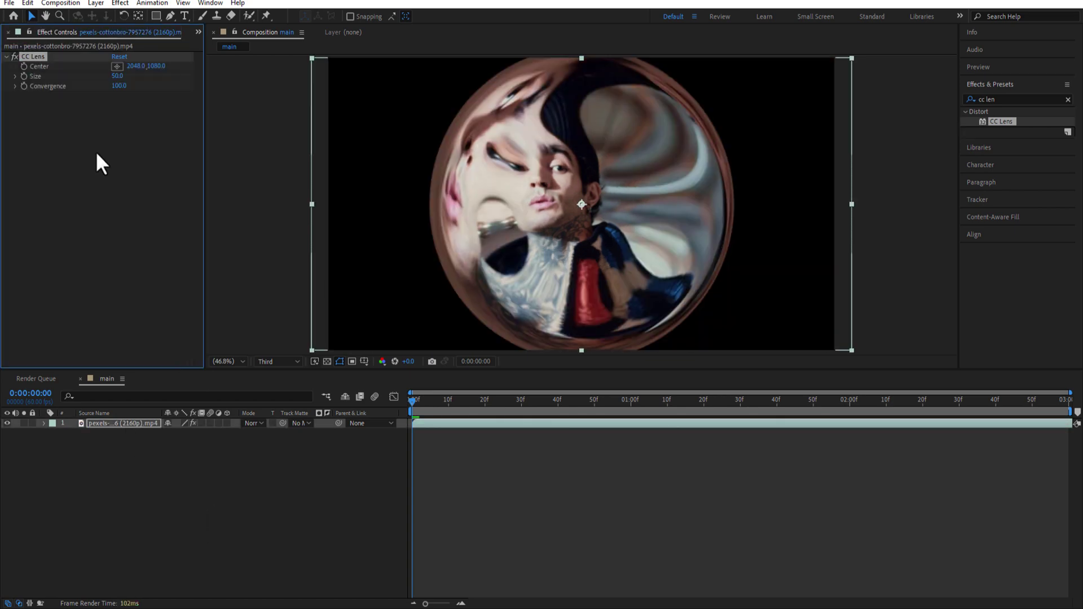
- Keyframe the CC Lens Size from 500 at the first frame to 130 at 0:00:01:00
click(114, 81)
text(100.0)
click(106, 165)
click(23, 75)
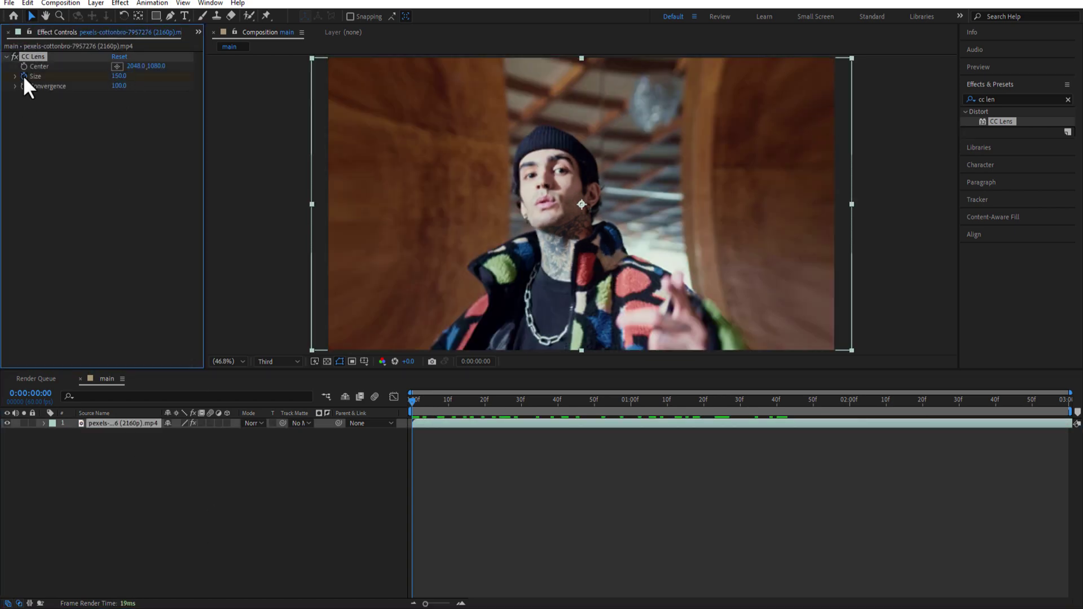
mouse_move(117, 76)
mouse_down()
mouse_move(102, 87)
mouse_move(259, 118)
mouse_move(125, 86)
mouse_up()
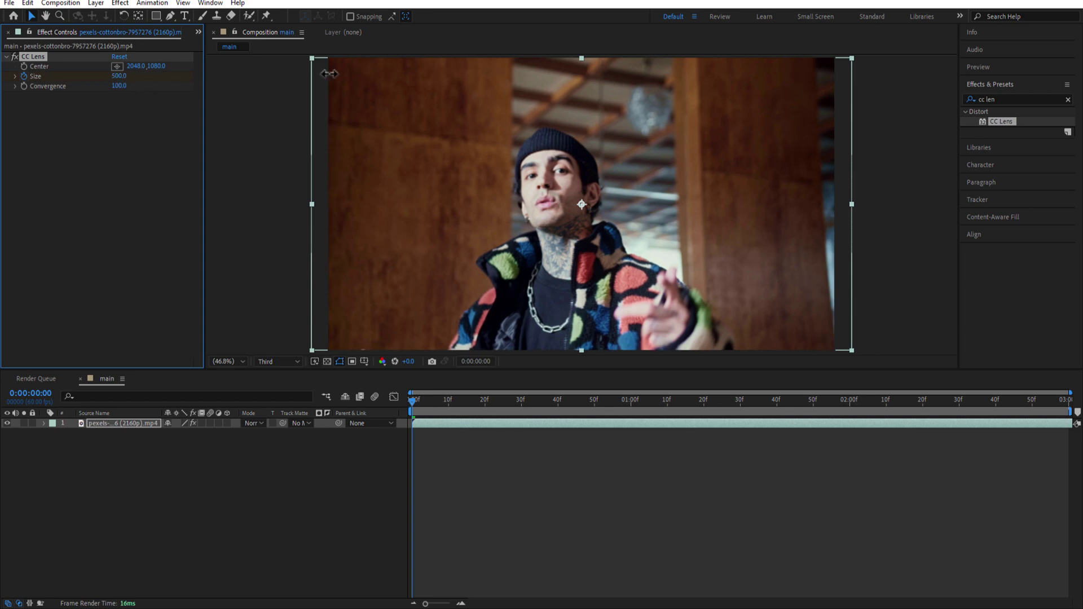
drag(415, 412, 632, 408)
drag(119, 75, 97, 85)
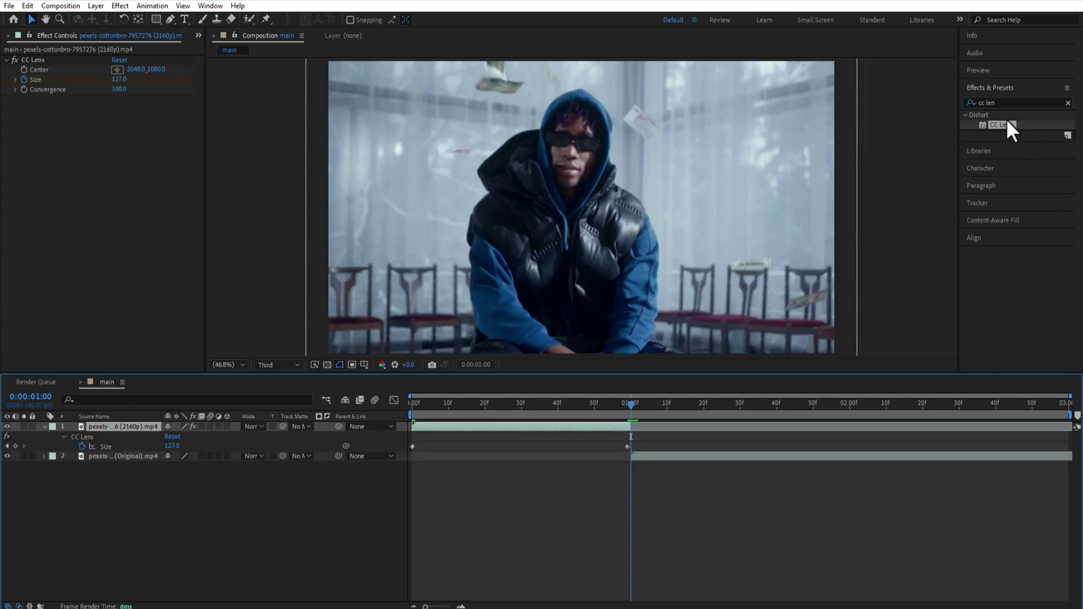
- Apply CC Lens to the second clip and set the first clip's lens Size to 100 at 0:00:00:59
drag(1006, 123, 124, 458)
key(Page_Up)
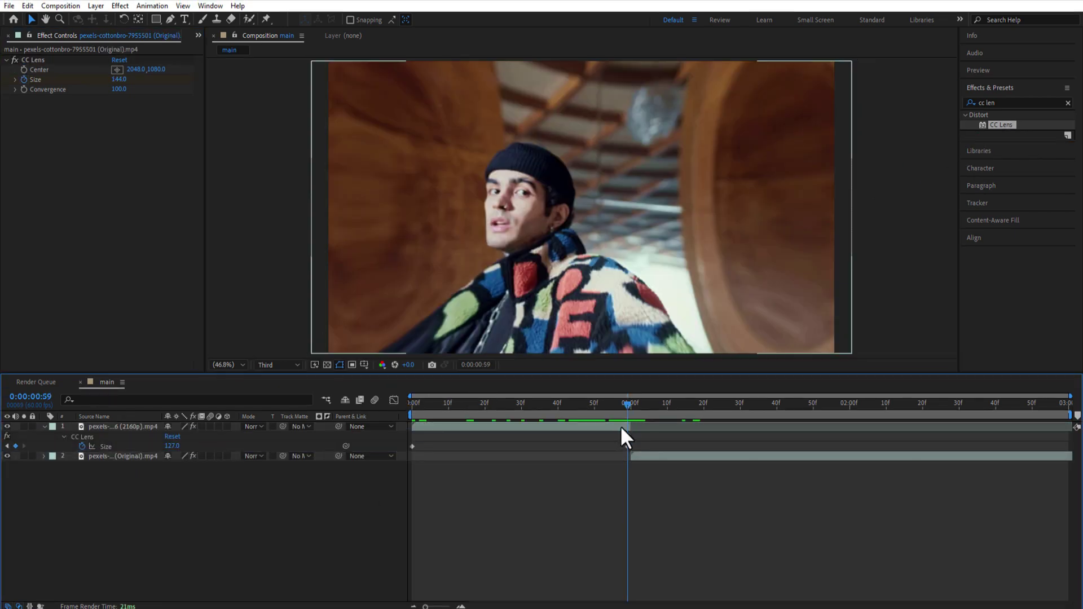
click(621, 427)
drag(121, 80, 84, 137)
- Set the second clip's CC Lens Size to 100 at its first frame, 0:00:01:00
key(Page_Down)
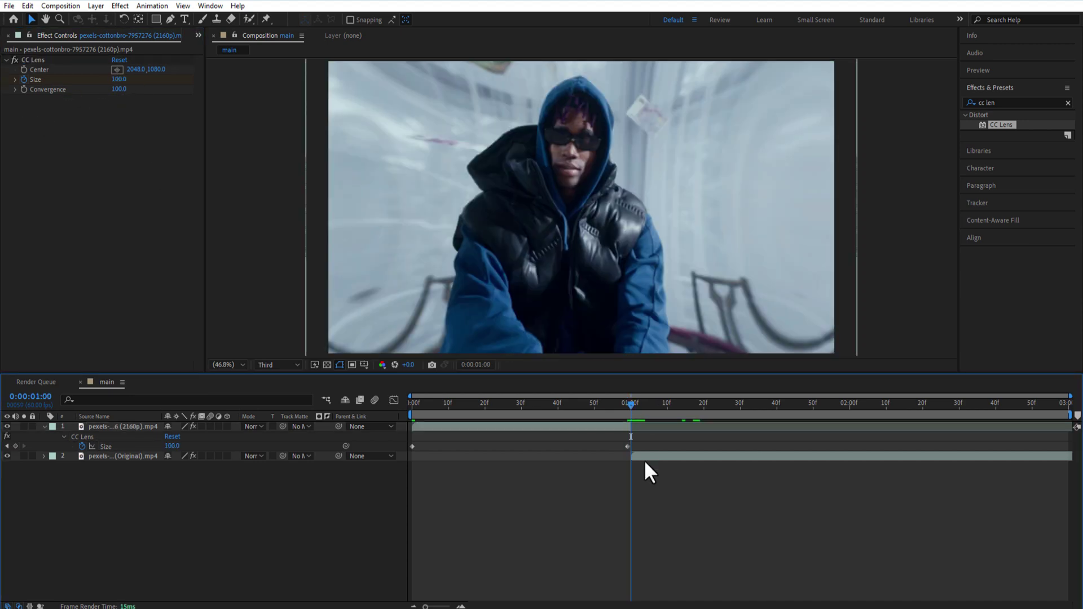
click(644, 458)
drag(119, 79, 107, 85)
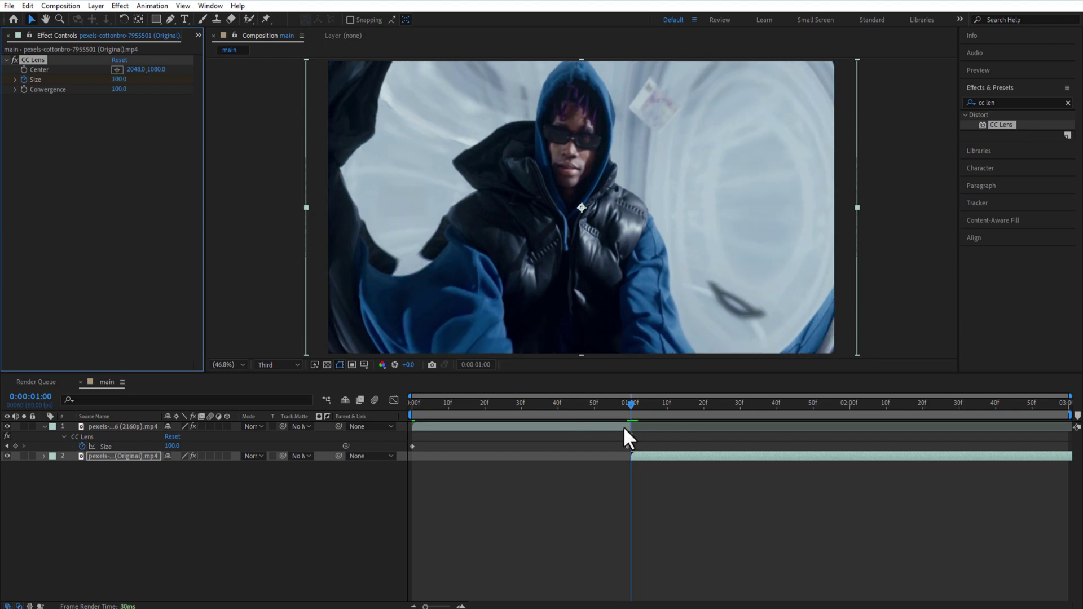
- Add a keyframe at 0:00:02:00 that greatly increases the second clip's CC Lens Size
click(631, 403)
click(643, 451)
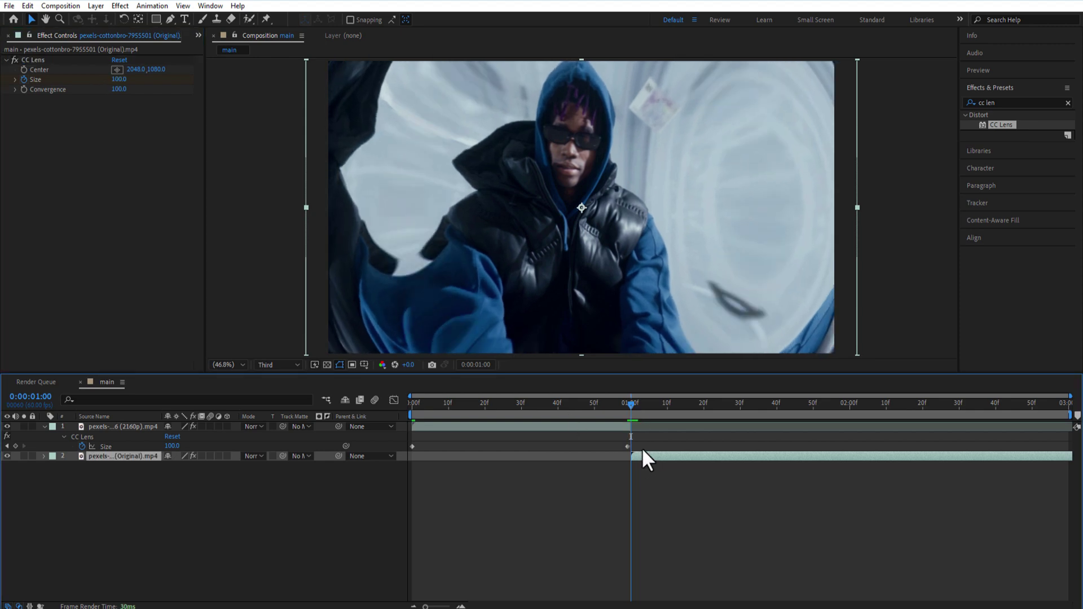
drag(641, 408, 850, 438)
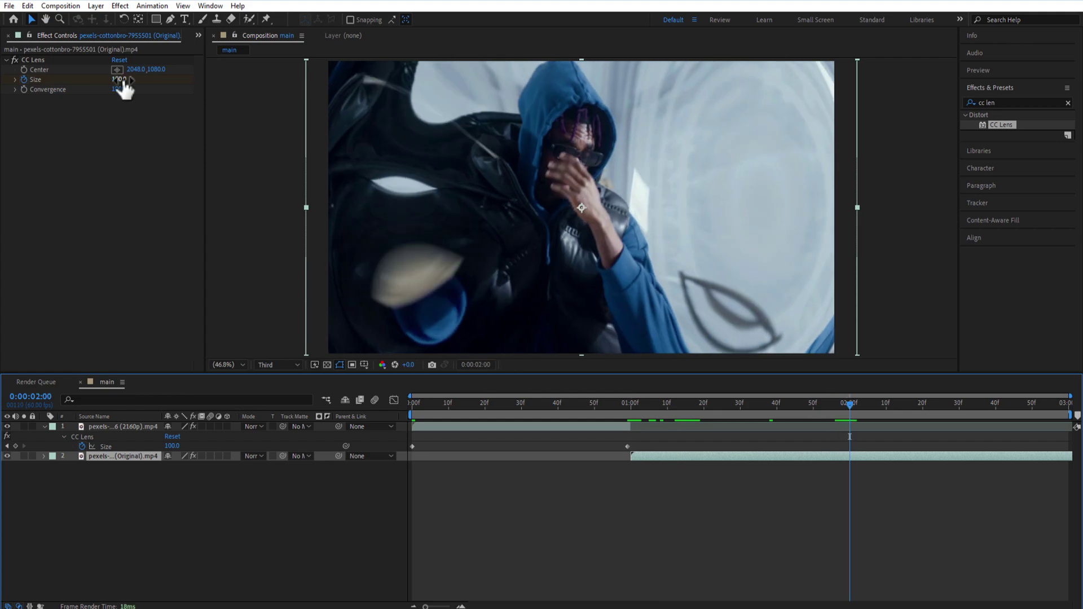
drag(121, 81, 764, 117)
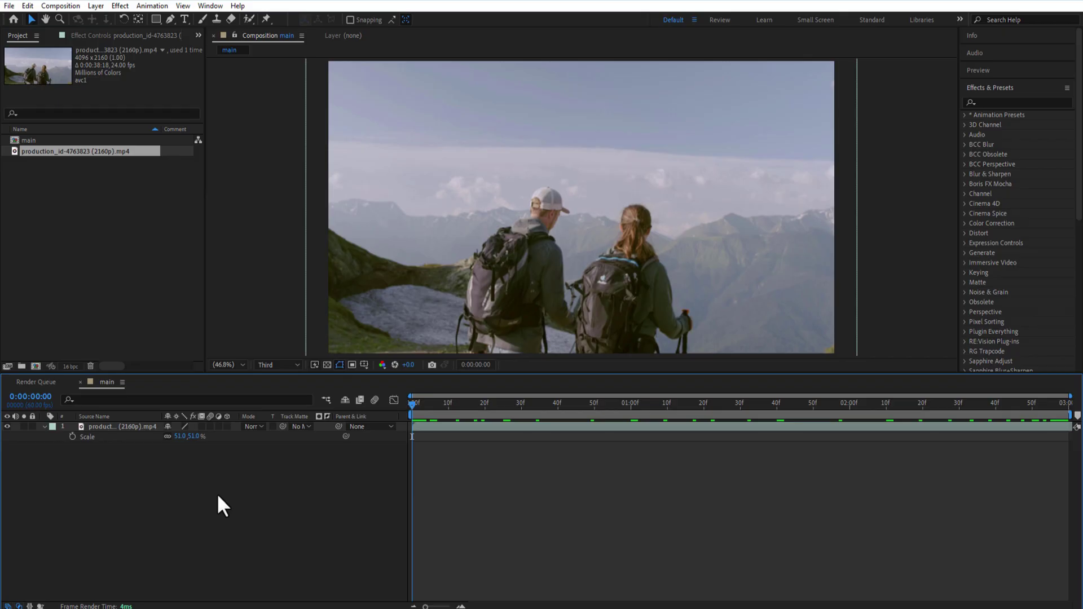
- Search for the Warp Stabilizer effect and apply it to the mountain hikers clip
click(990, 102)
text(warp s)
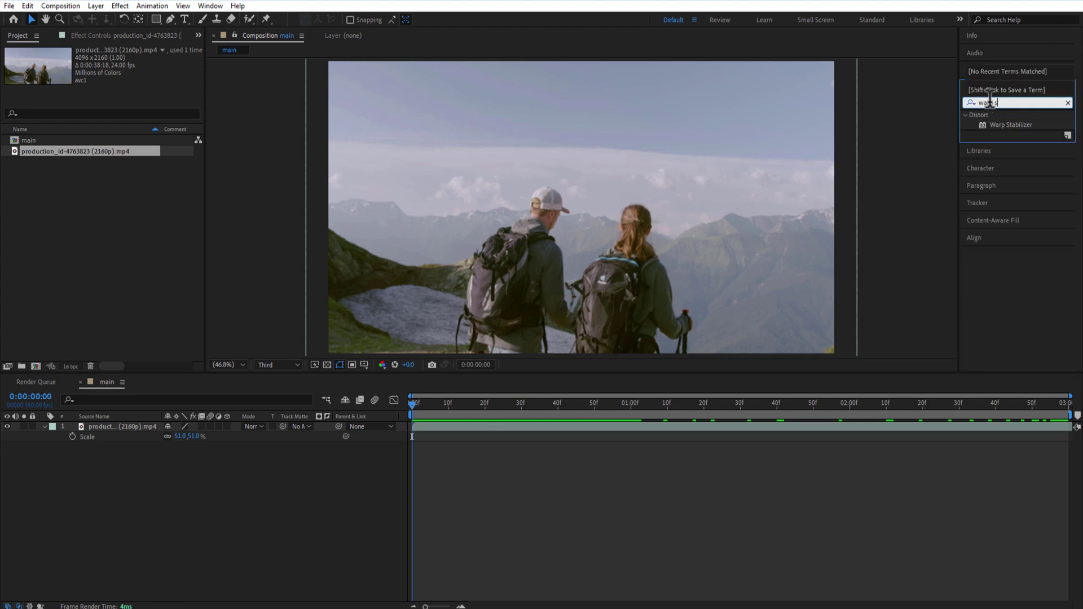
drag(993, 125, 52, 432)
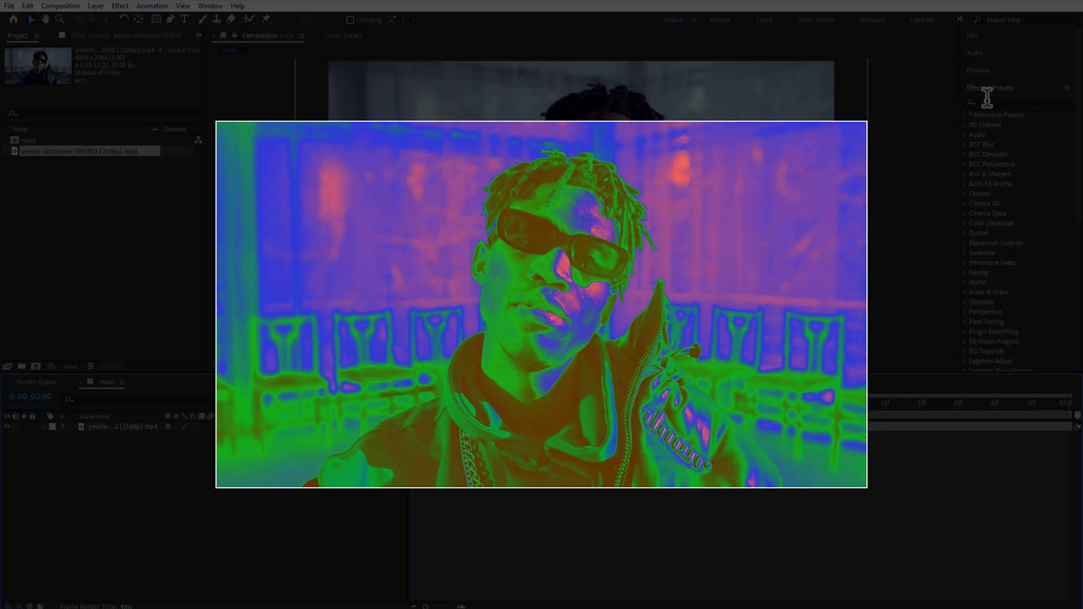
- Find the Colorama effect and apply it to the clip of the man in sunglasses
click(988, 100)
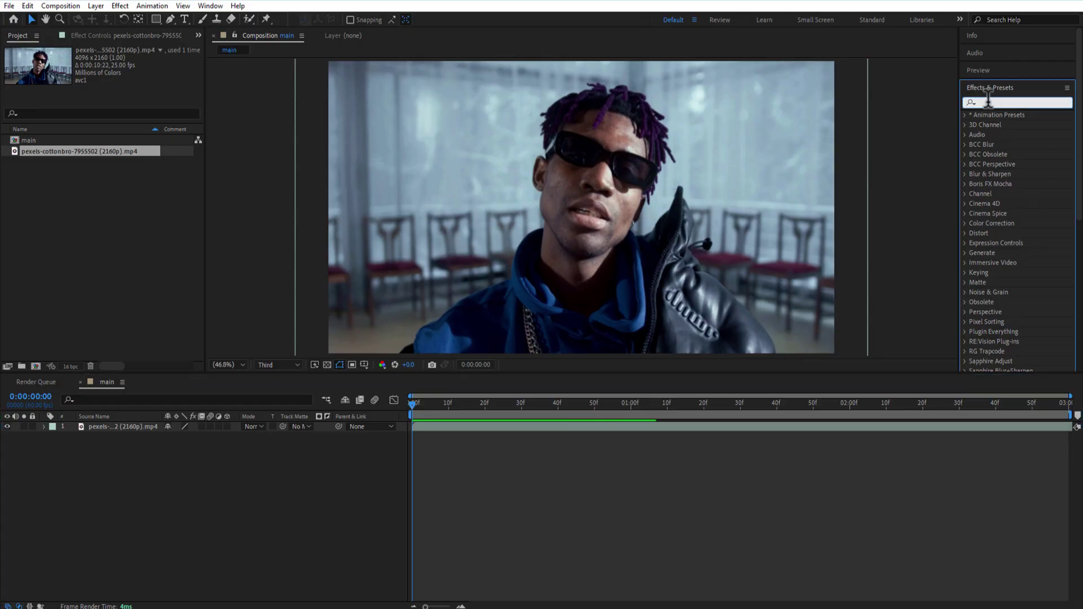
text(colorama)
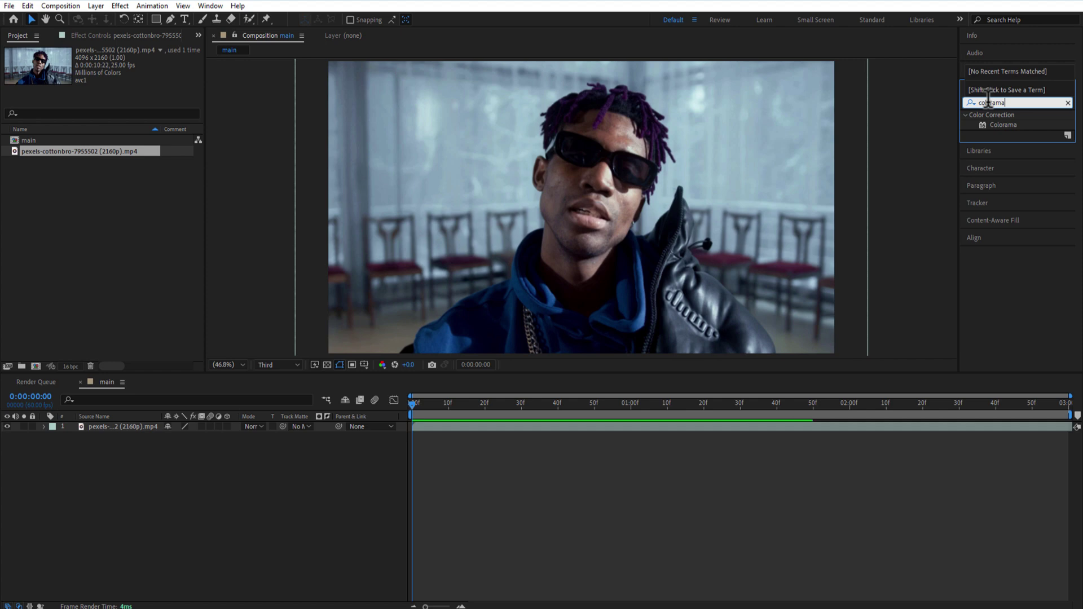
drag(996, 126, 126, 427)
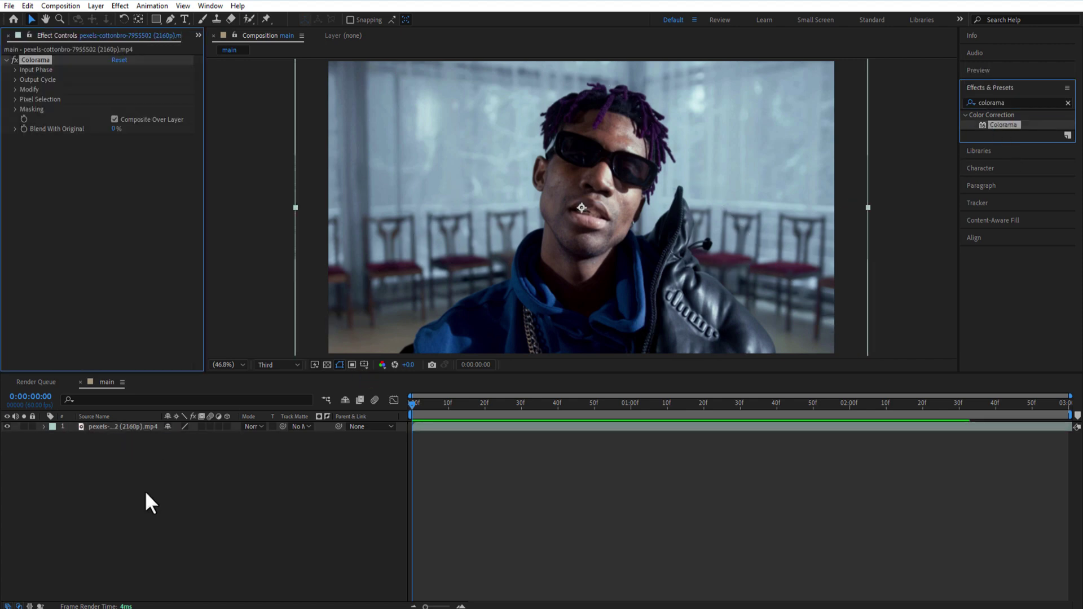
- Try the Ramp Grey preset palette in Colorama's Output Cycle, undo it and settle on the RGB palette
click(15, 79)
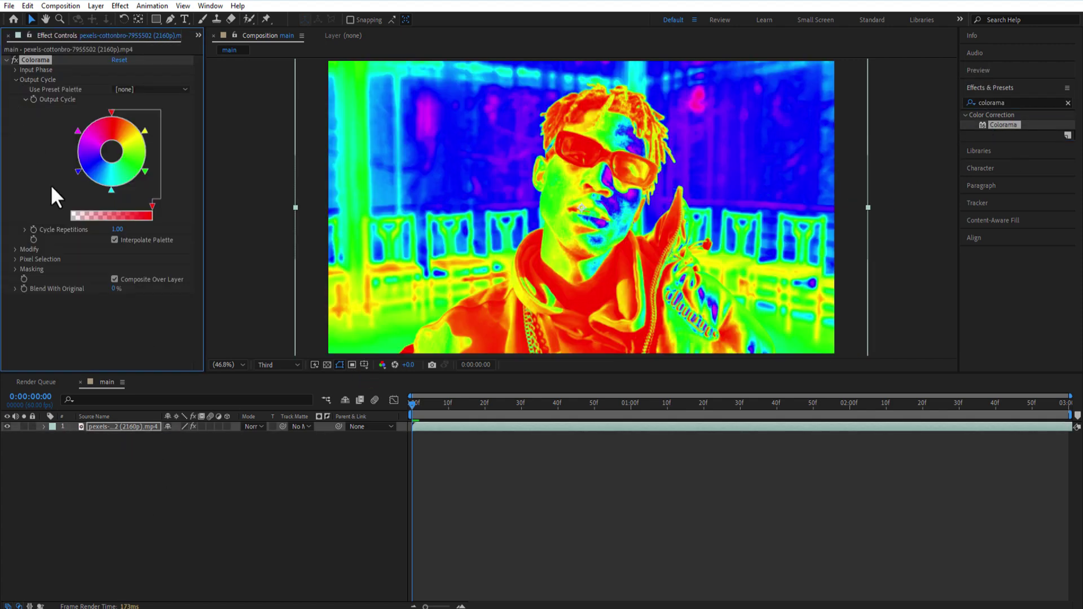
click(140, 89)
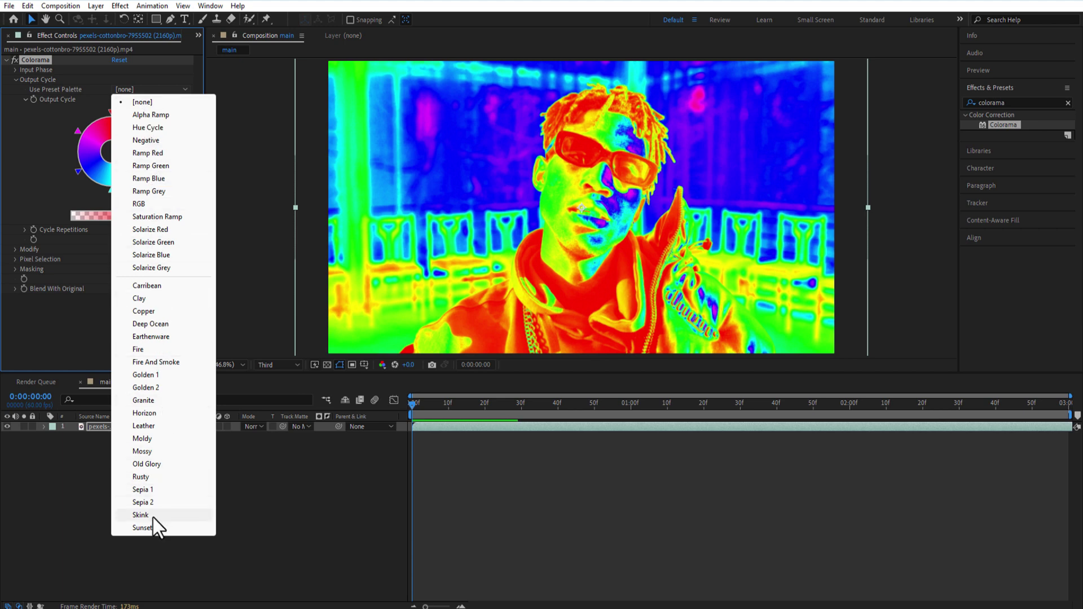
click(153, 515)
click(147, 89)
click(148, 191)
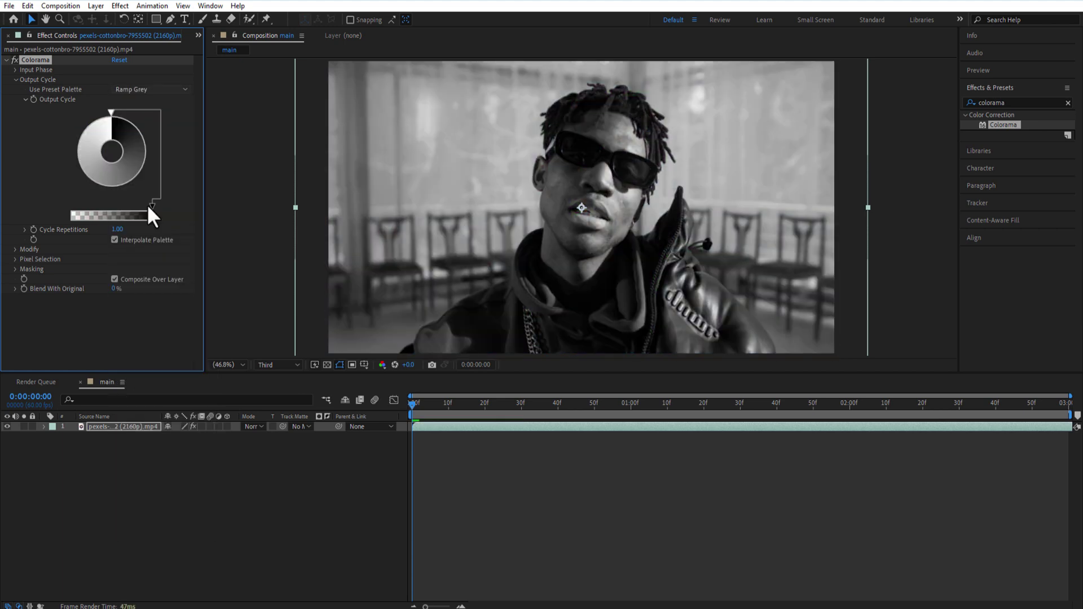
key(ctrl+z)
key(ctrl+z)
click(15, 79)
- Keyframe Colorama's Phase Shift from 0° at the first frame to 222° at 0:00:02:59 and raise Blend With Original
click(15, 70)
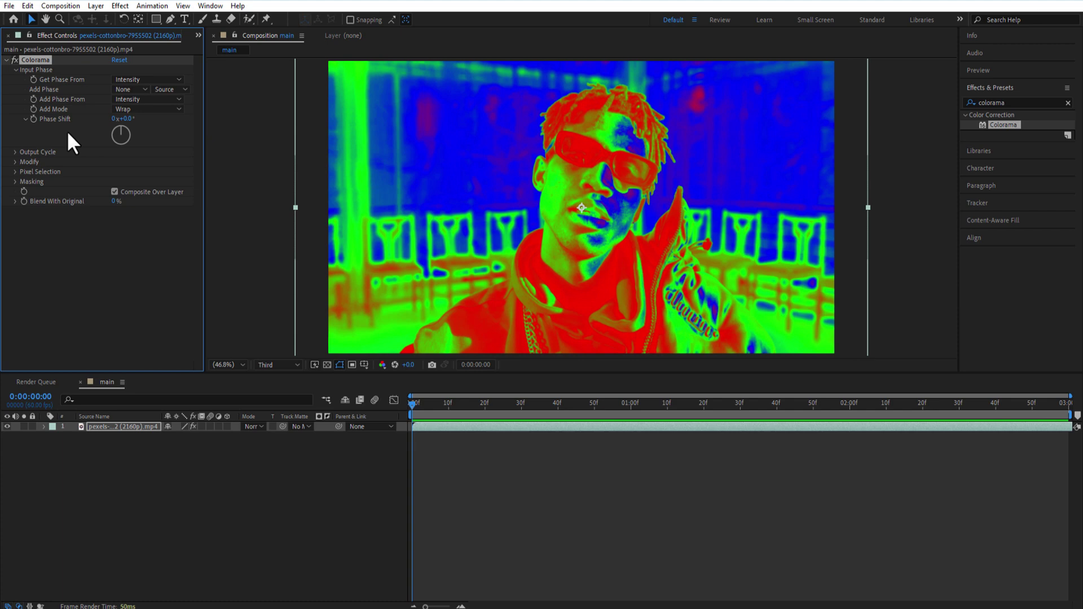
click(444, 413)
key(space)
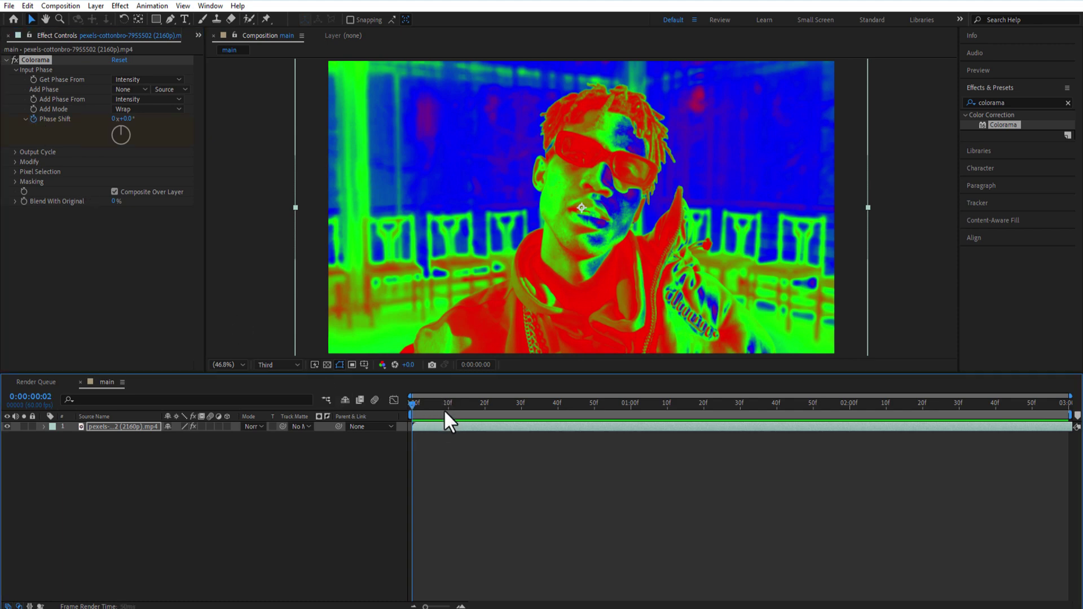
drag(1035, 427, 1074, 413)
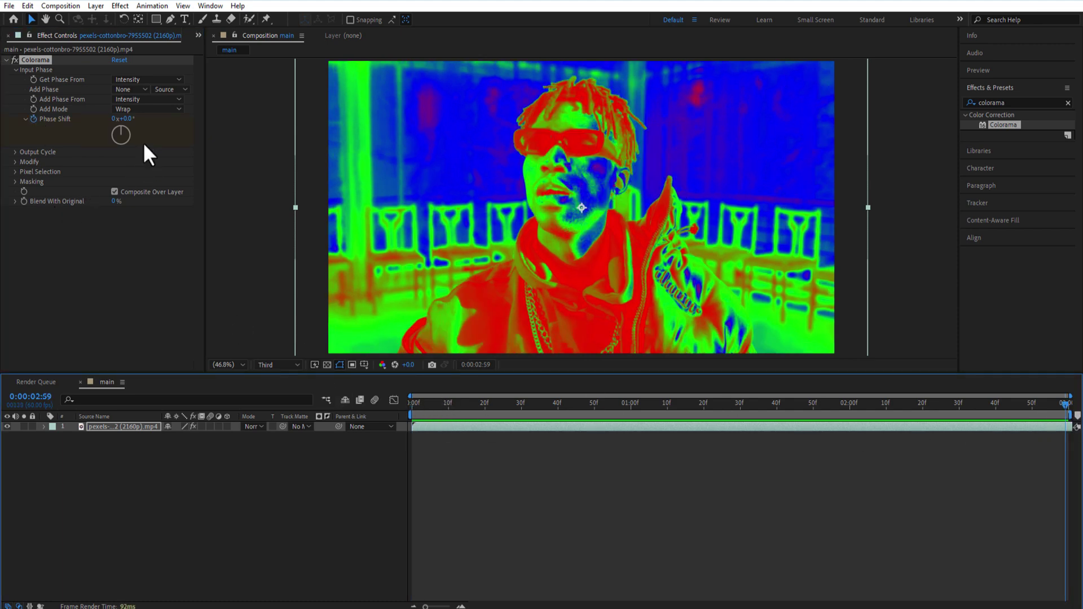
drag(125, 119, 280, 147)
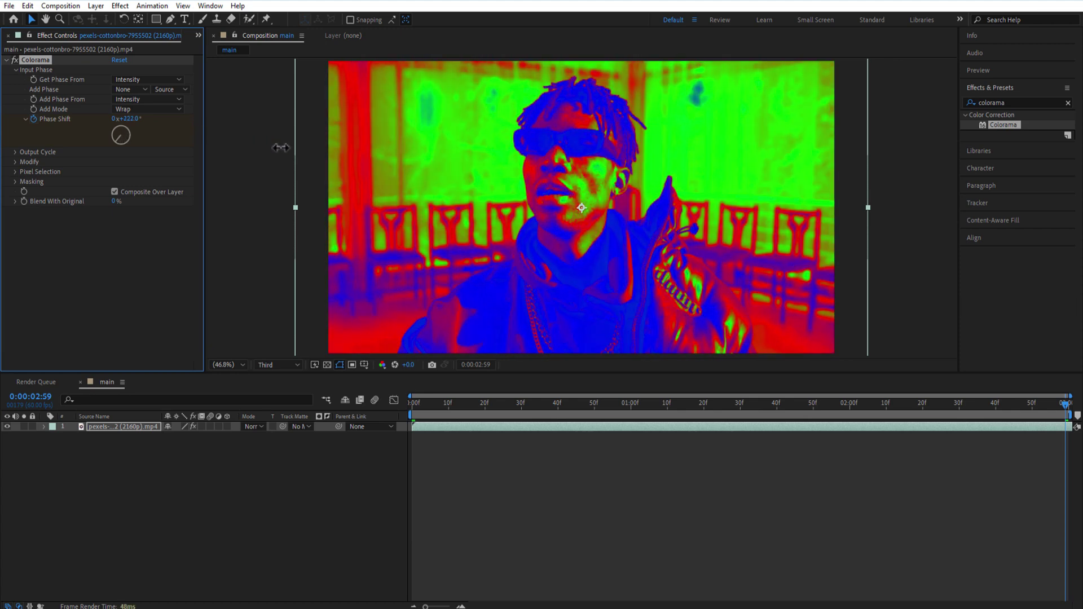
drag(115, 201, 141, 204)
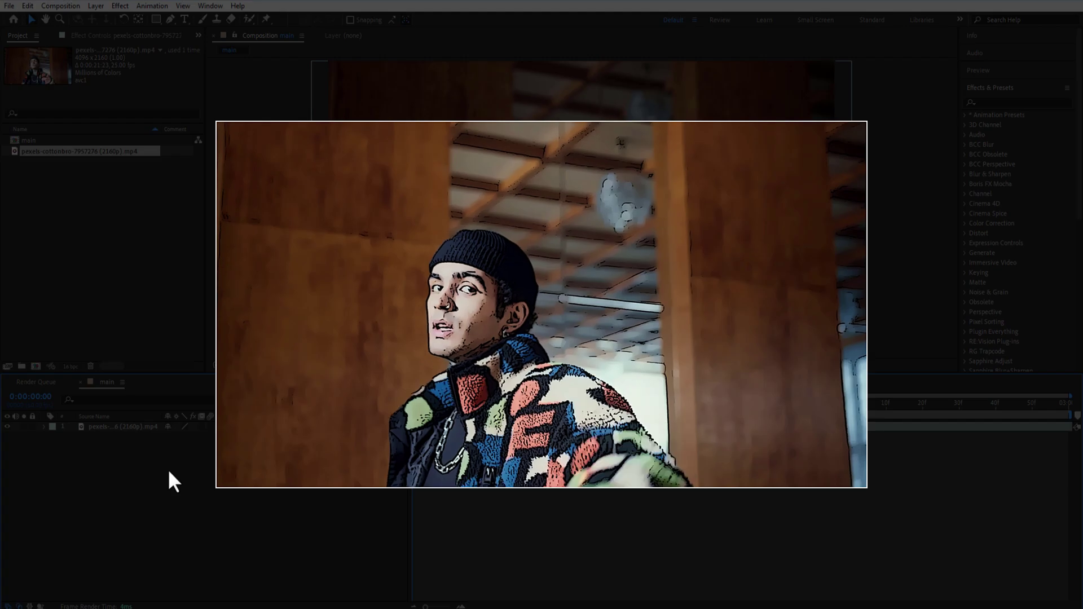
- Find the Stylize Cartoon effect and apply it to the clip of the man in the patterned jacket
click(995, 103)
text(cartoon)
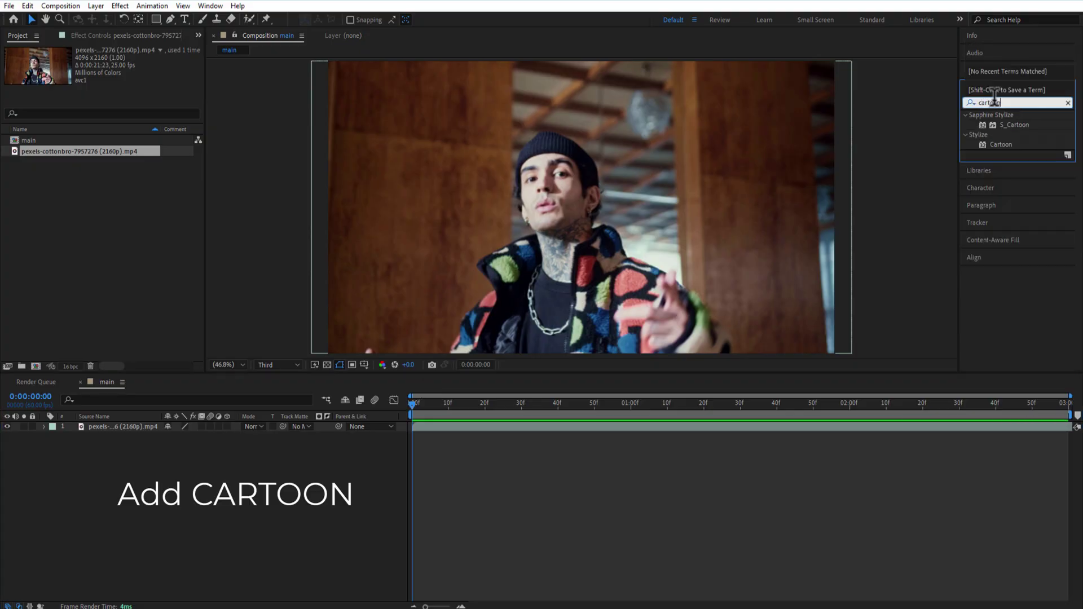
click(1001, 145)
drag(997, 145, 124, 427)
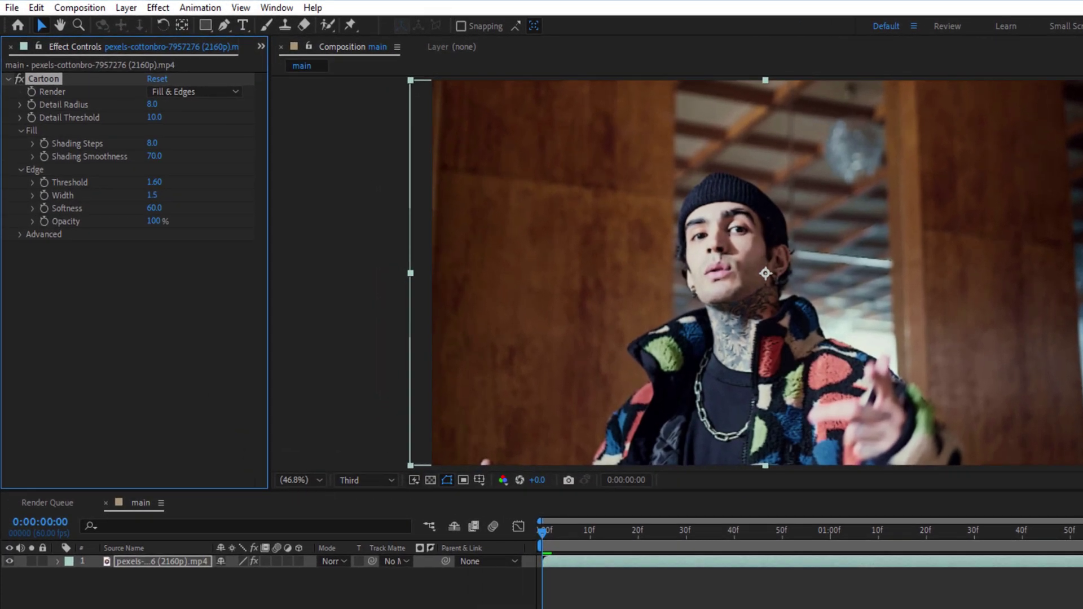
- Set the Cartoon effect's Detail Radius to 20 and Detail Threshold to 12
click(152, 105)
text(20)
key(Return)
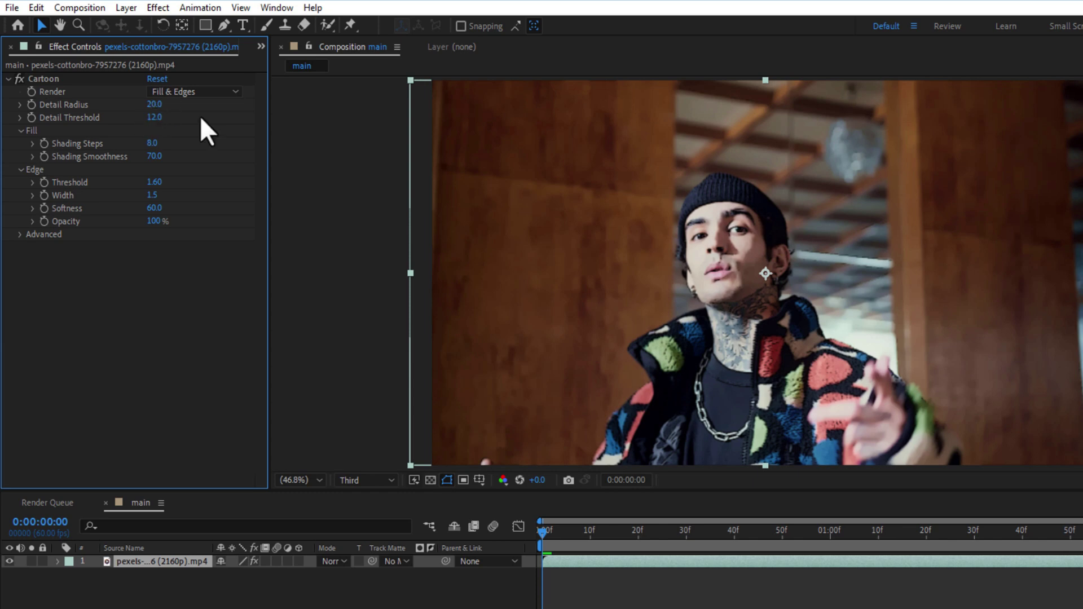
- Set the Cartoon effect's Shading Steps to 15 and its edge Threshold to 4
click(152, 143)
text(15)
key(Return)
click(156, 181)
text(4)
key(Return)
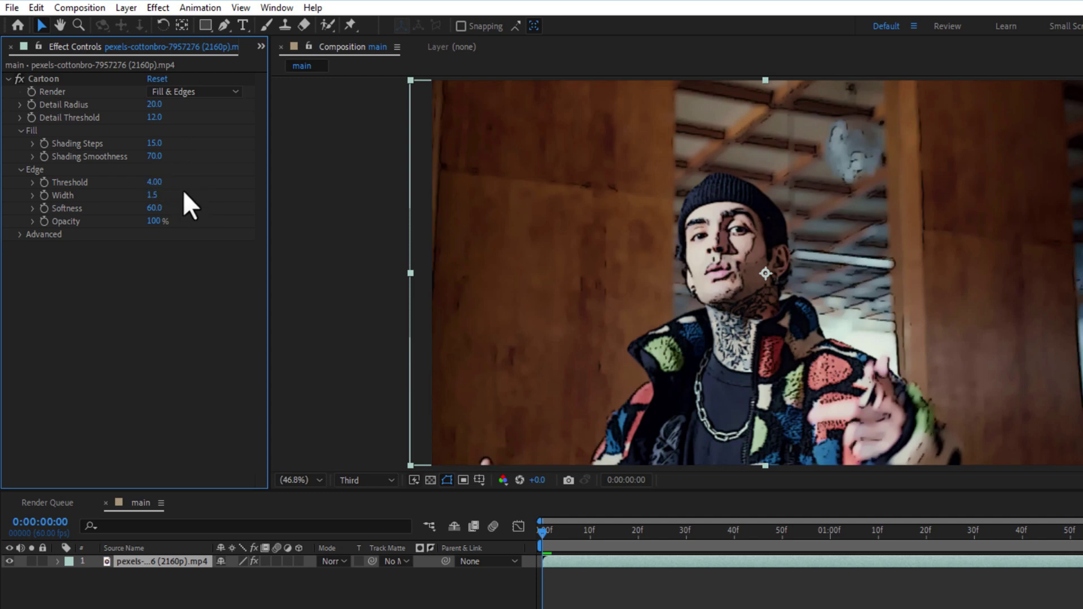
- Set the Cartoon effect's edge Softness to 40
click(154, 207)
text(40)
key(Return)
click(154, 182)
key(Return)
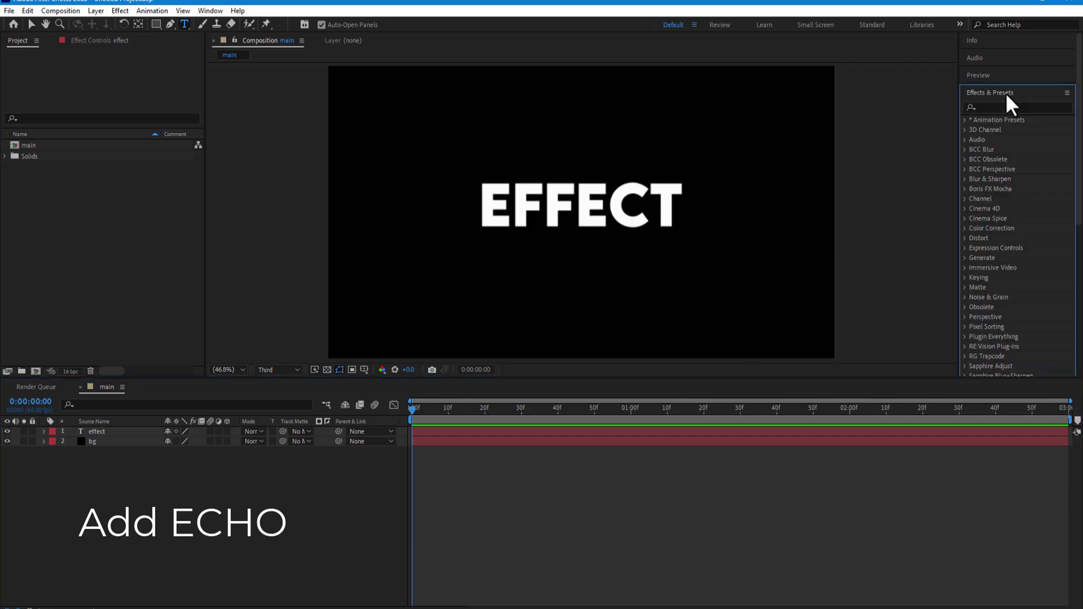
- Find the Time effect Echo and apply it to the effect text layer
text(echo)
click(996, 198)
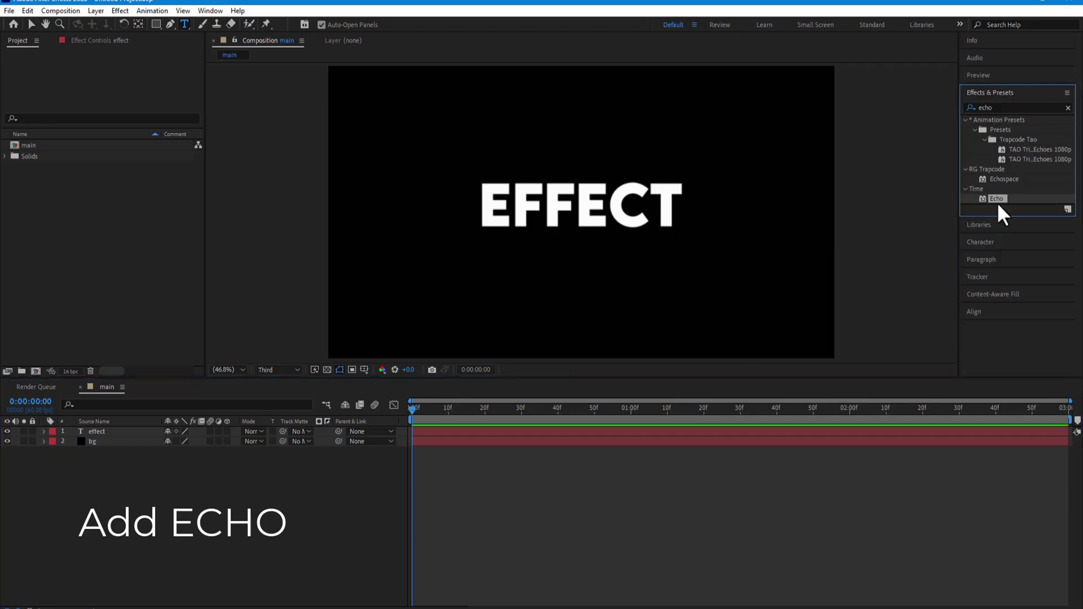
drag(820, 274, 127, 433)
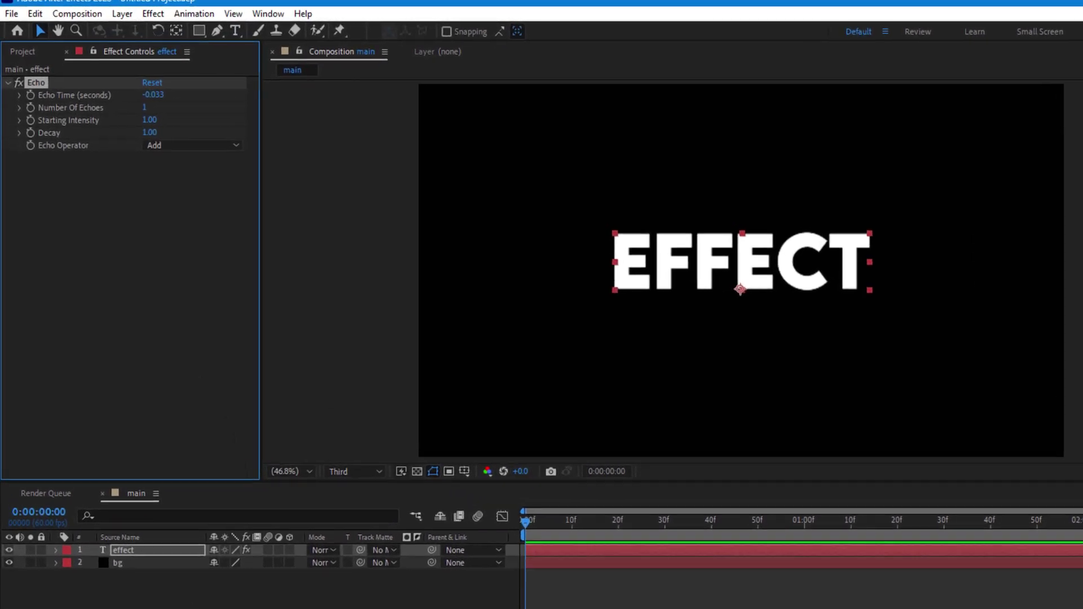
- Set Echo's Number Of Echoes to 30
text(20)
key(Return)
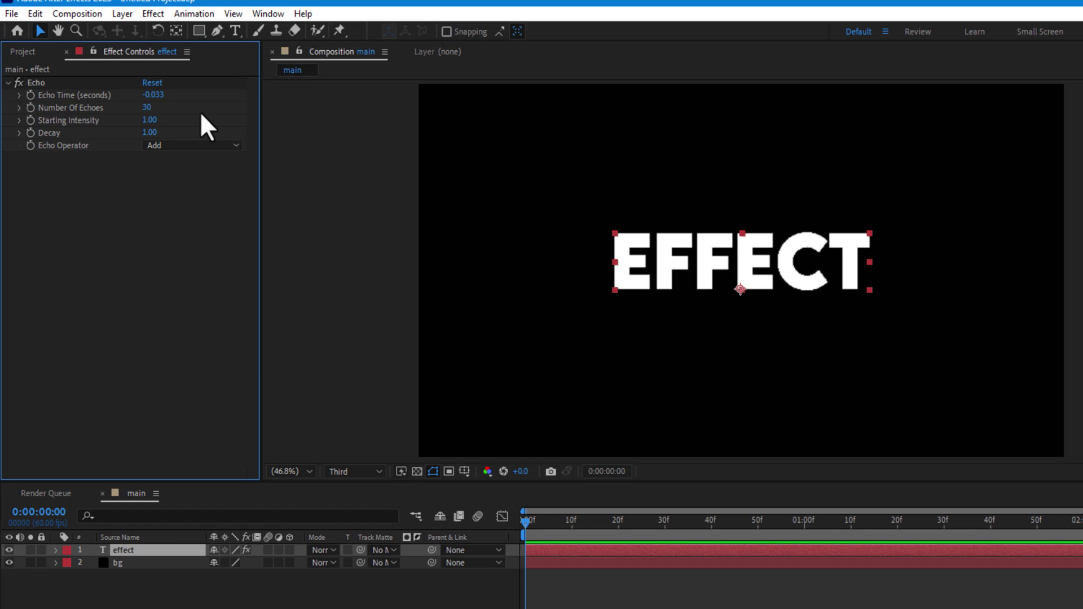
- Set Echo's Decay to 0.65 and its Echo Operator to Composite In Front
click(149, 132)
text(0.65)
click(187, 192)
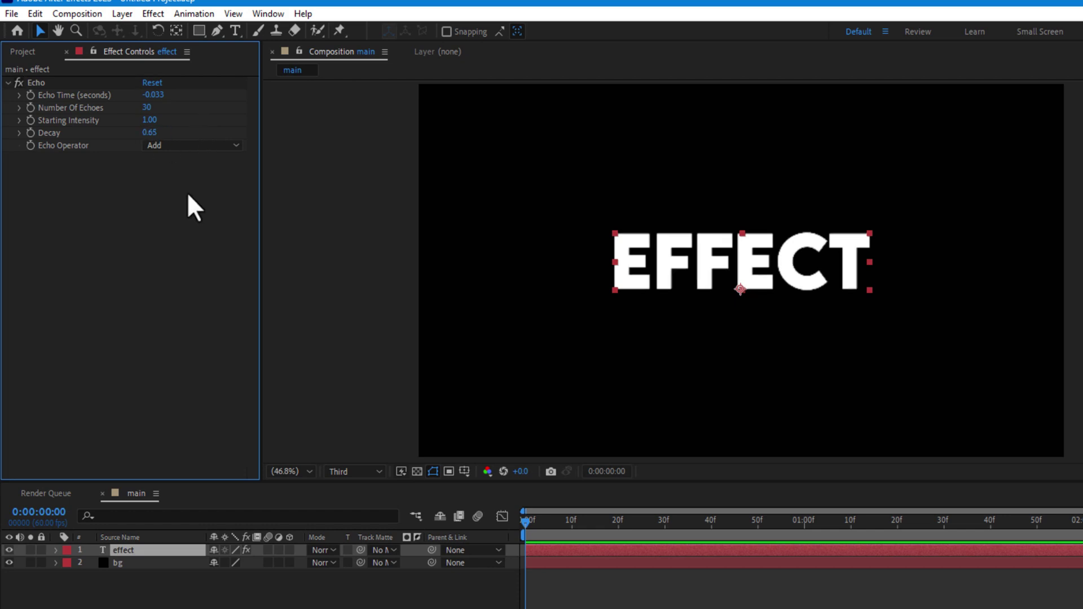
click(189, 145)
click(202, 242)
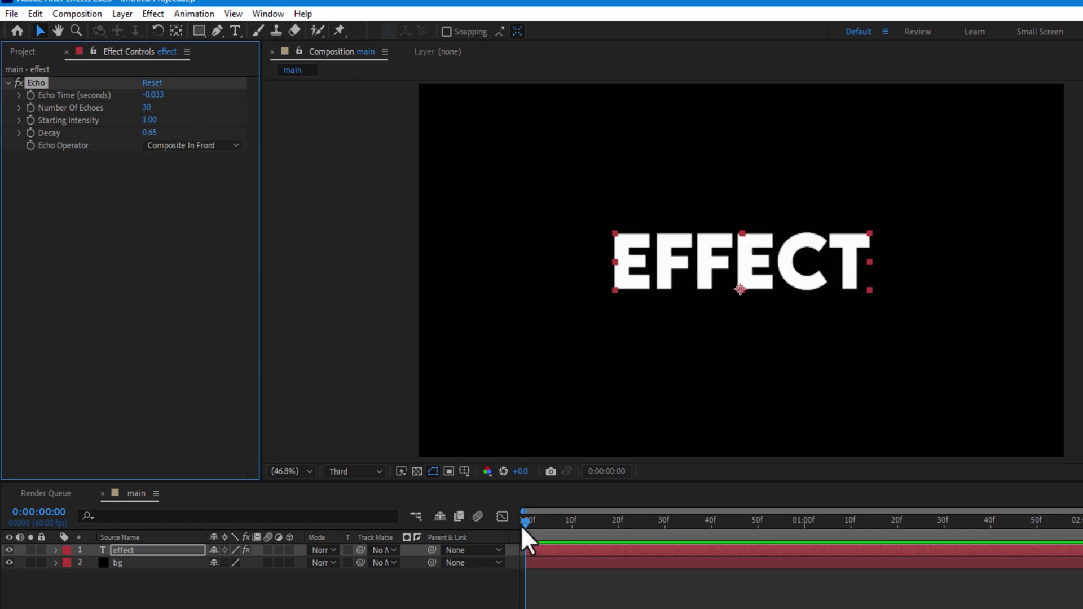
- Keyframe the text layer's Position at the first frame and lower it to Y 991.4 at 0:00:01:00
drag(523, 526, 502, 536)
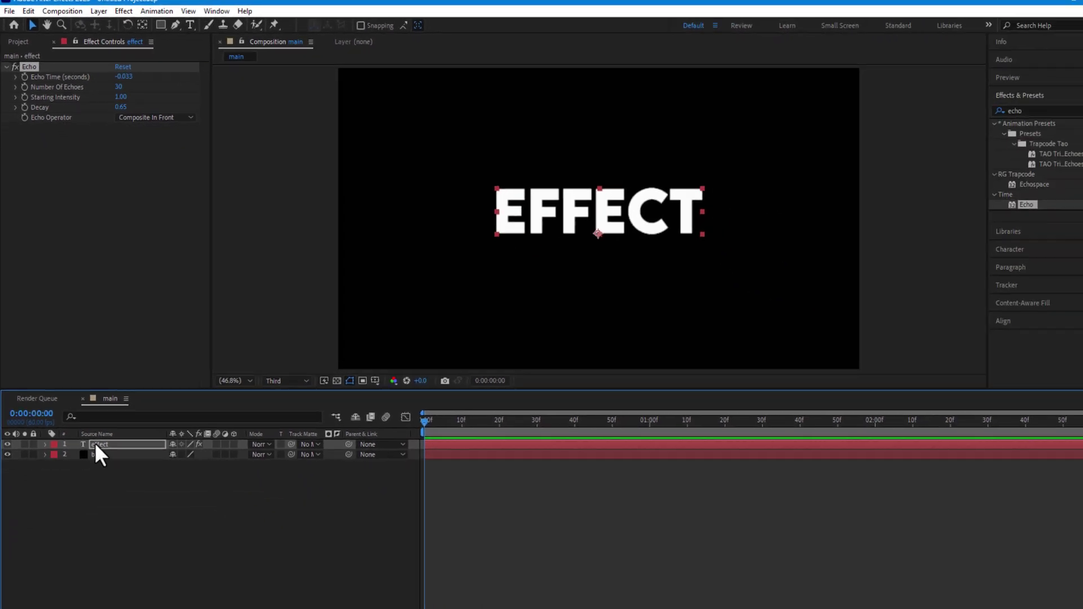
key(p)
click(75, 454)
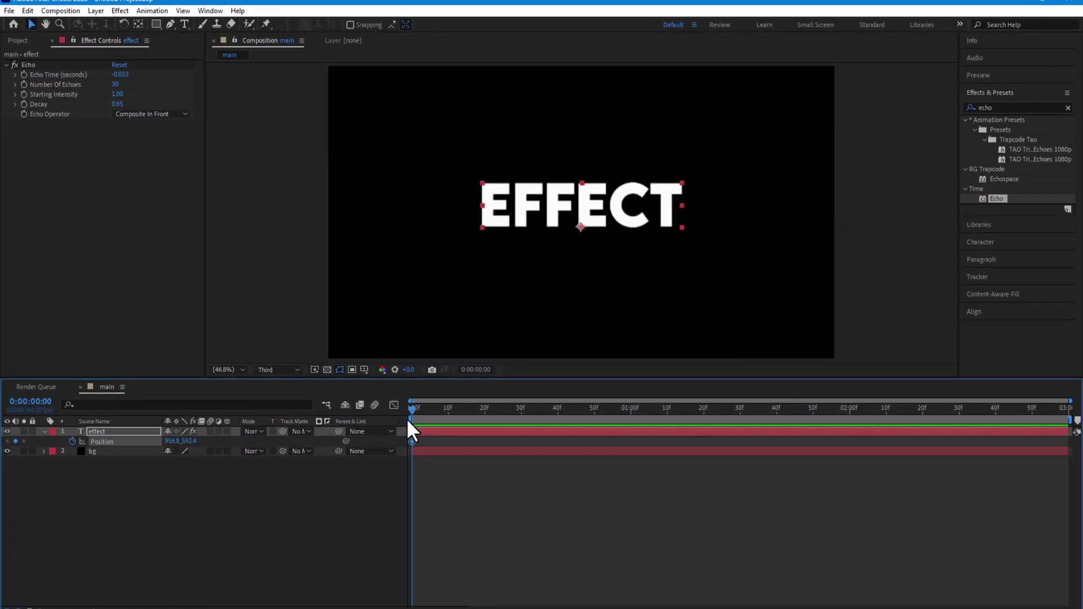
drag(411, 412, 633, 420)
drag(191, 441, 417, 442)
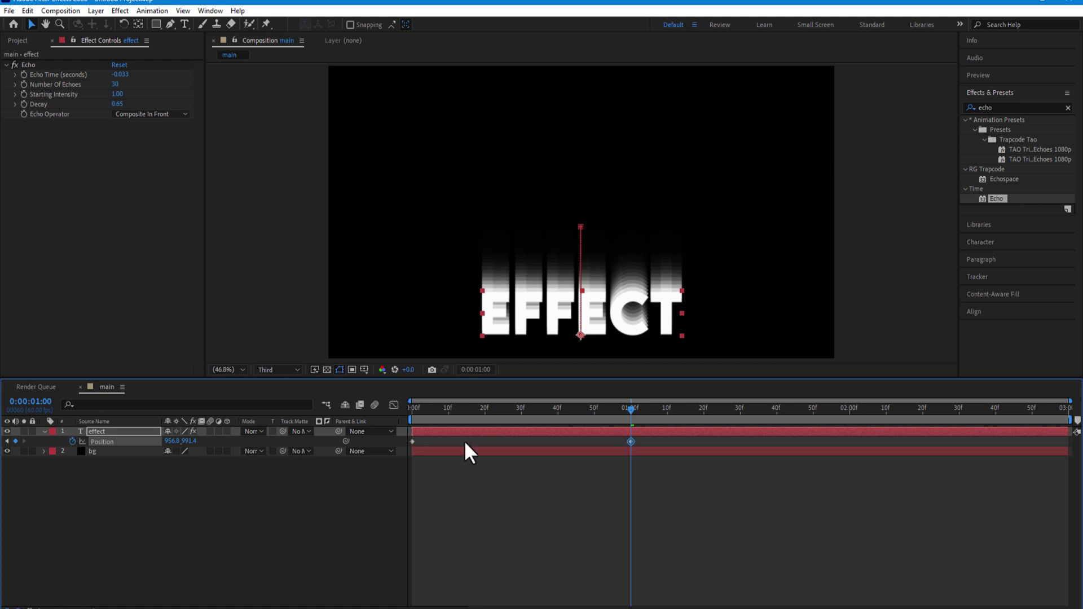
- Add a Position keyframe at 0:00:02:00 that moves the text back up, and preview the animation
drag(632, 413, 849, 417)
drag(190, 441, 121, 449)
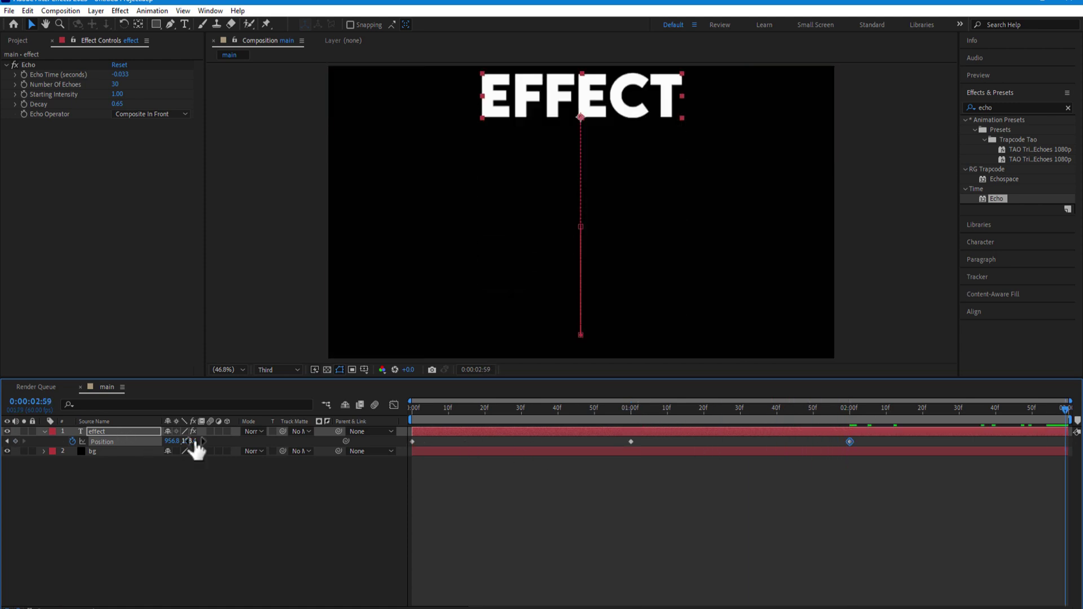
key(space)
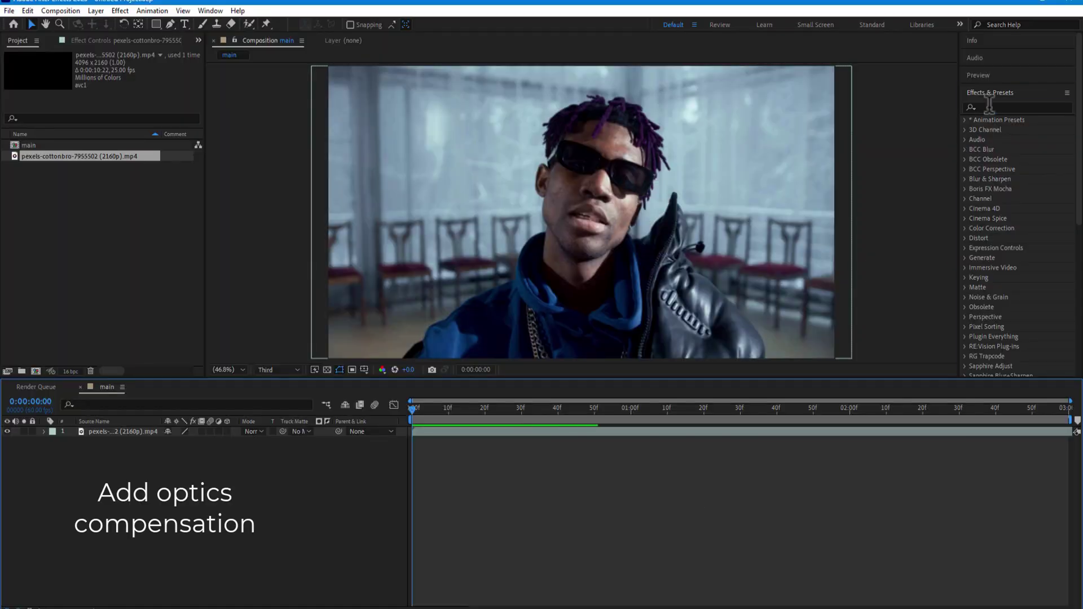
- Apply Optics Compensation to the clip of the man in sunglasses and set its Field Of View to 75
click(988, 107)
text(opt)
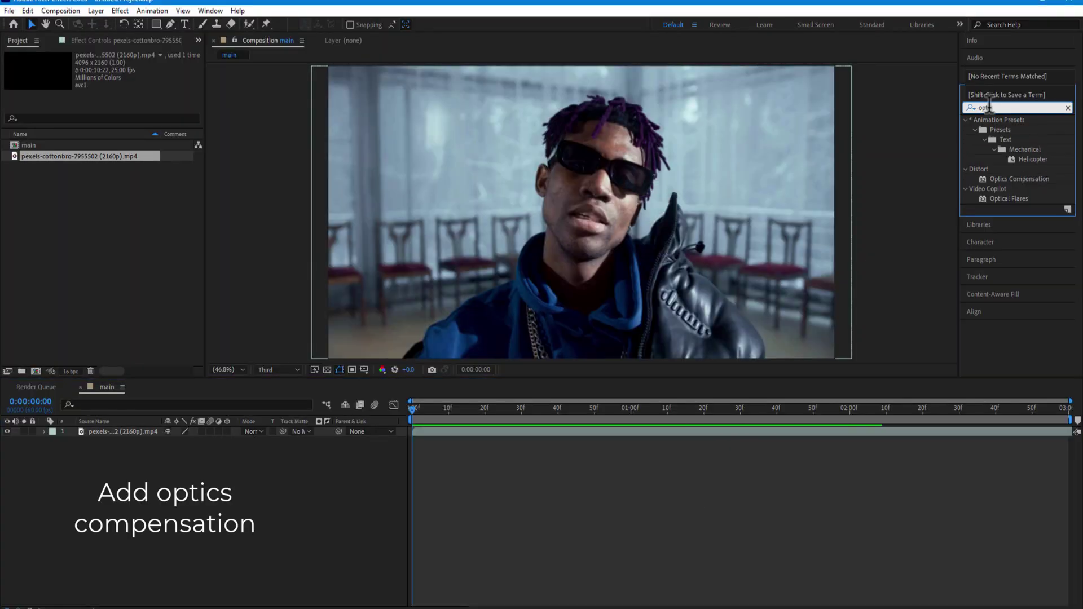
drag(1018, 179, 120, 434)
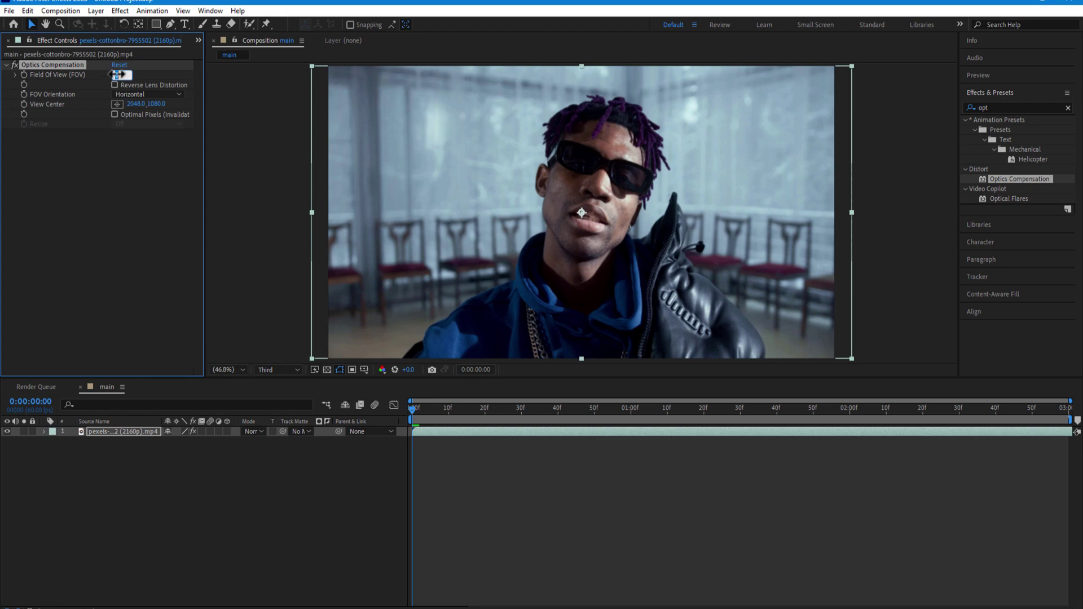
text(75)
key(Return)
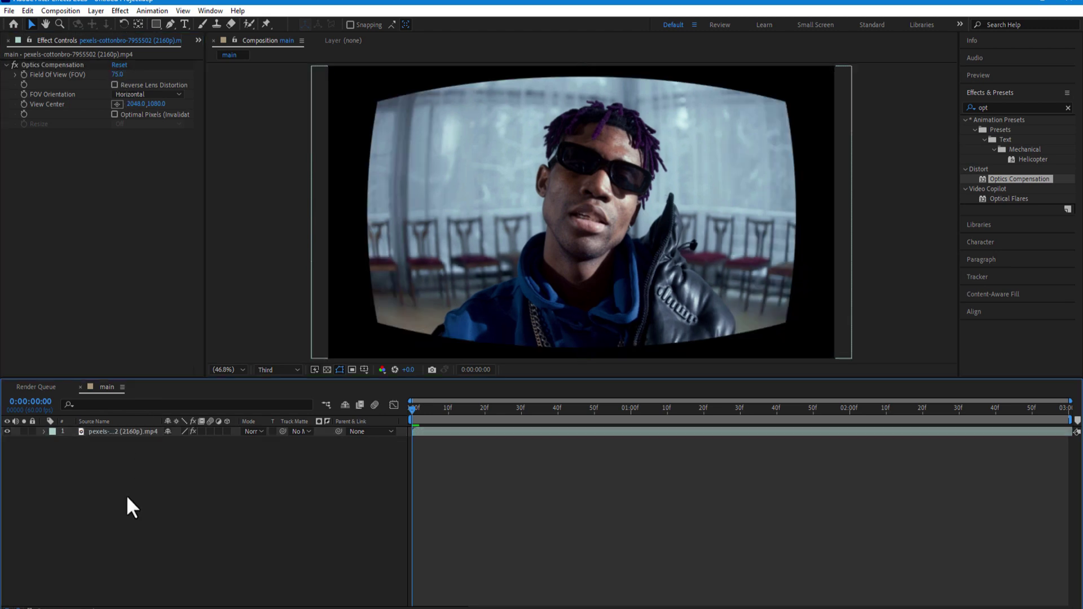
- Create a black 1920 x 1080 solid named bg and place it below the clip
right_click(127, 495)
mouse_move(167, 351)
click(287, 377)
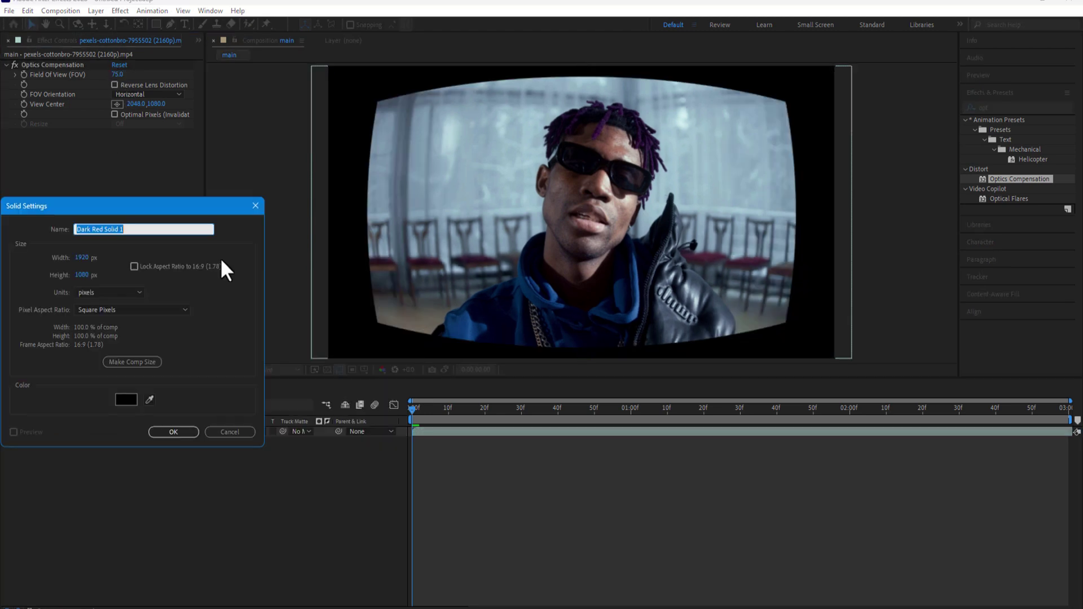
text(bg)
click(173, 432)
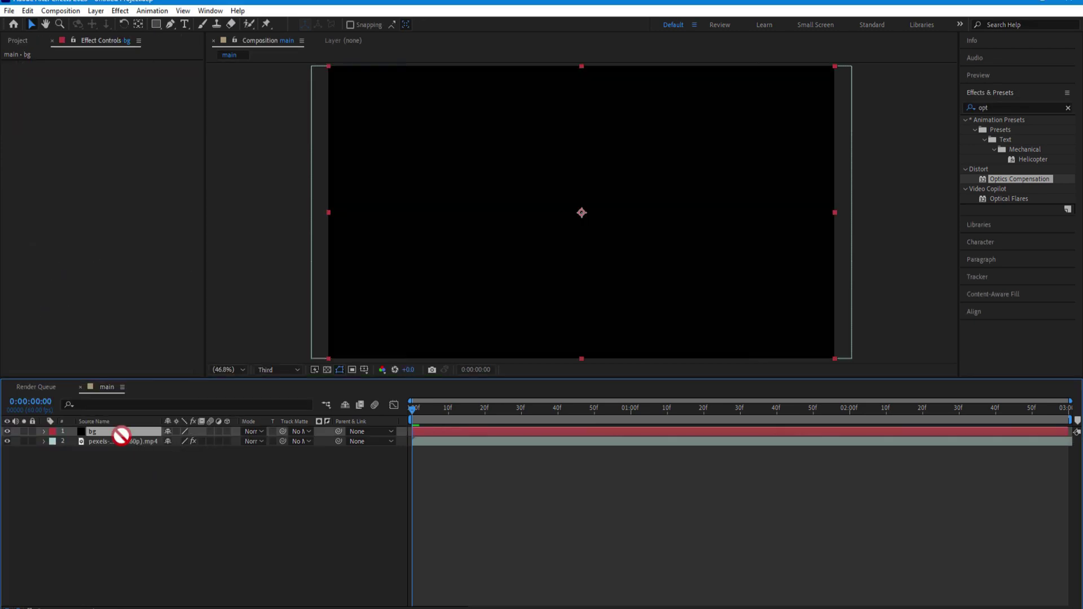
drag(121, 435, 127, 448)
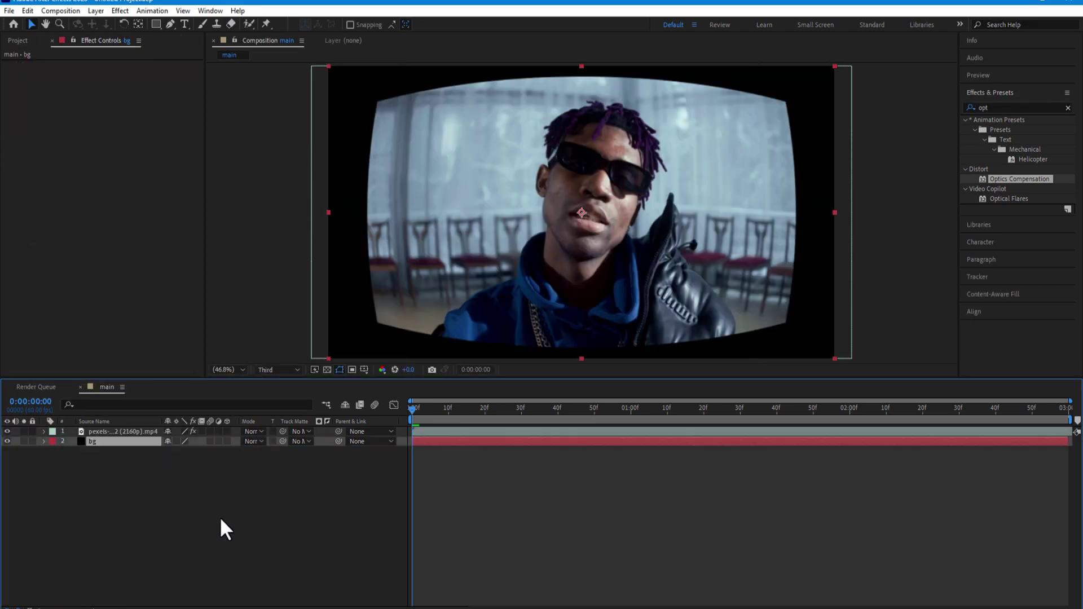
- Find the Color Correction effect Tritone and apply it to the clip above the bg solid
click(997, 107)
text(trito)
drag(1008, 130, 113, 434)
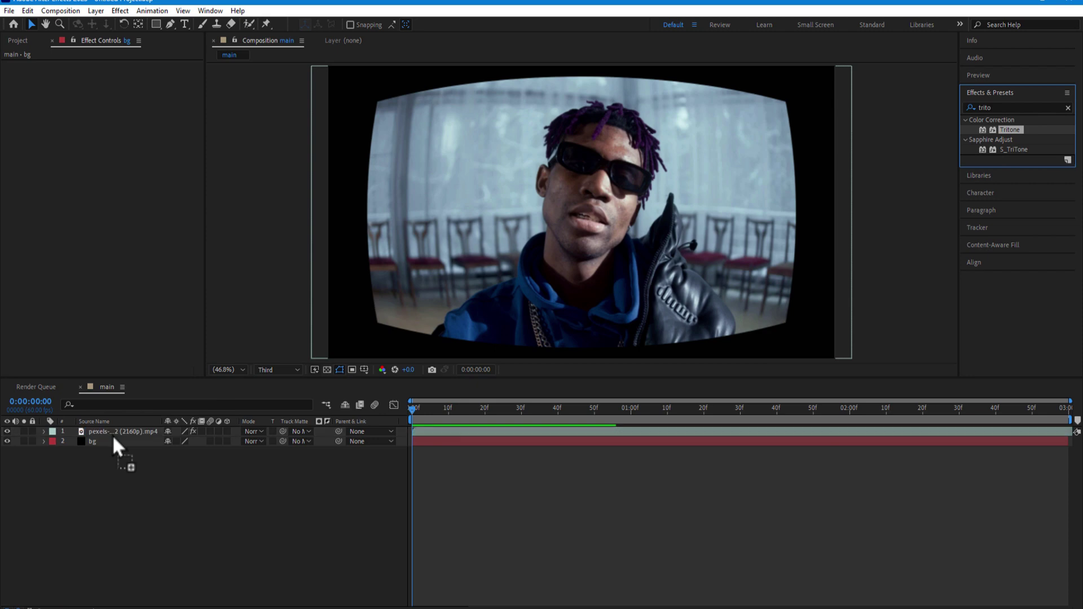
- Set the Tritone Highlights to bright green and the Midtones to dark green on the clip
click(117, 144)
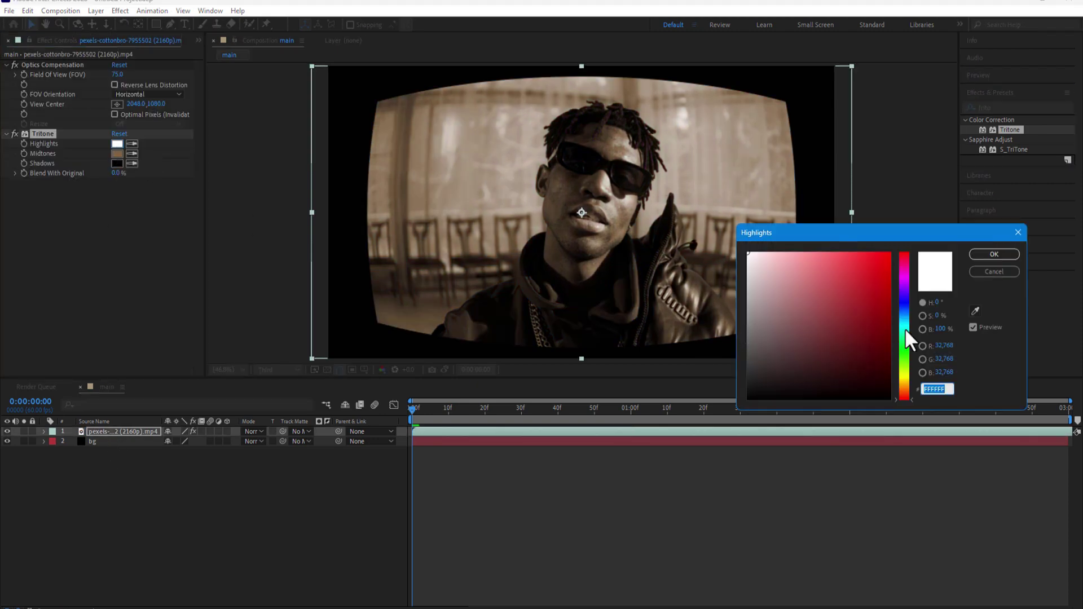
click(904, 350)
click(873, 254)
click(993, 254)
click(117, 153)
click(904, 349)
click(851, 334)
click(993, 253)
- Search the effects for "bad t" and apply the Bad TV 1 - warp preset to the clip of the man in sunglasses
click(998, 107)
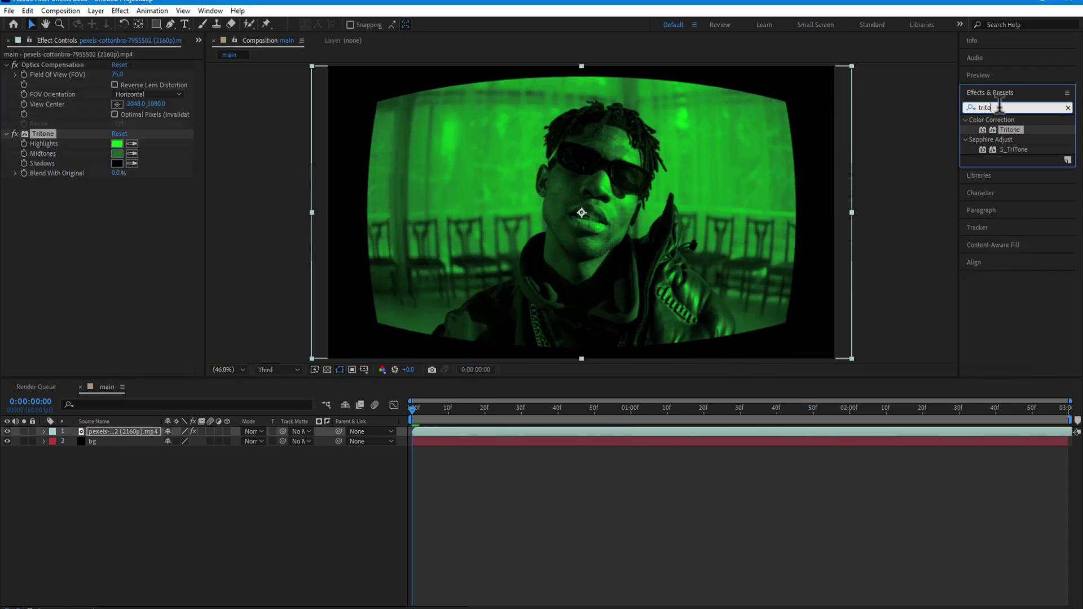
key(BackSpace)
key(BackSpace)
key(BackSpace)
text(bad tv)
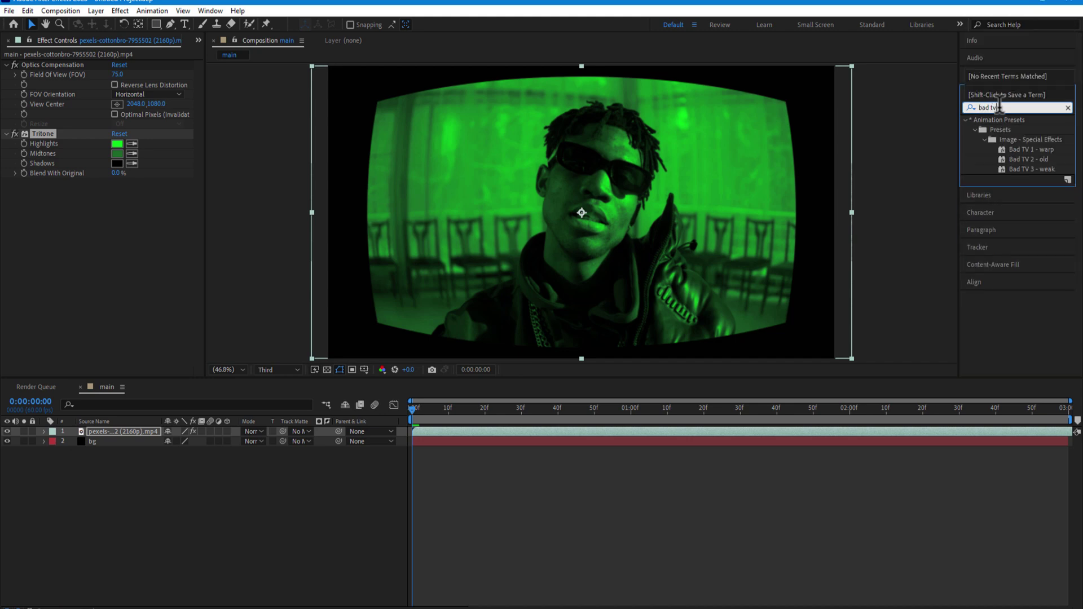
drag(1027, 149, 123, 434)
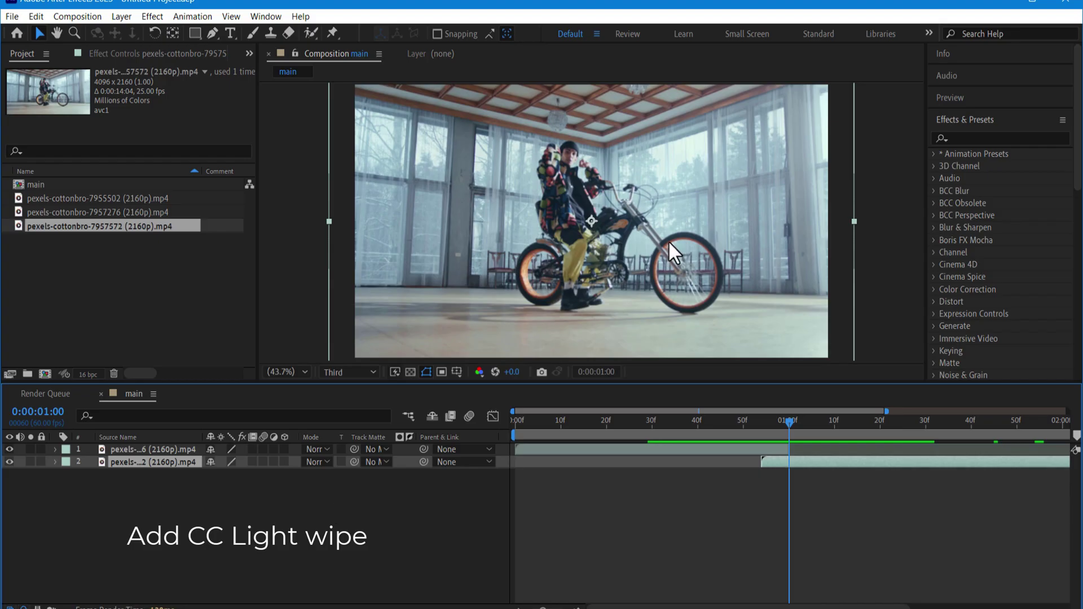
- Find the CC Light Wipe transition and apply it to the upper clip of the man in the beanie
text(cc lig)
click(985, 217)
drag(982, 222, 158, 452)
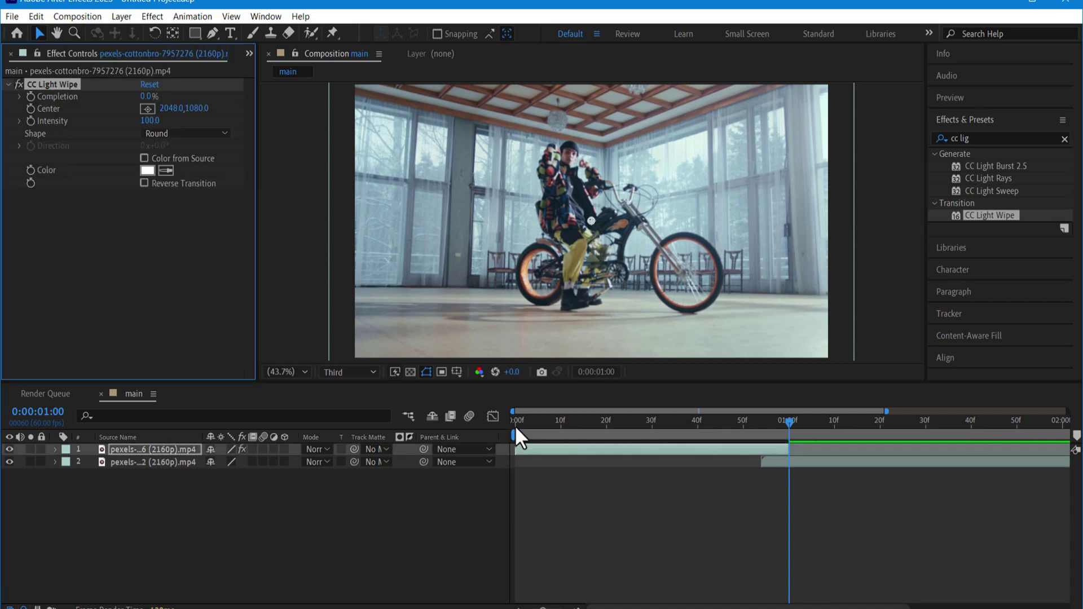
- Animate the light wipe's Completion from 0% at 0:00:00:45 to 100% at 0:00:00:58, and select its keyframes in the timeline
drag(737, 424, 721, 429)
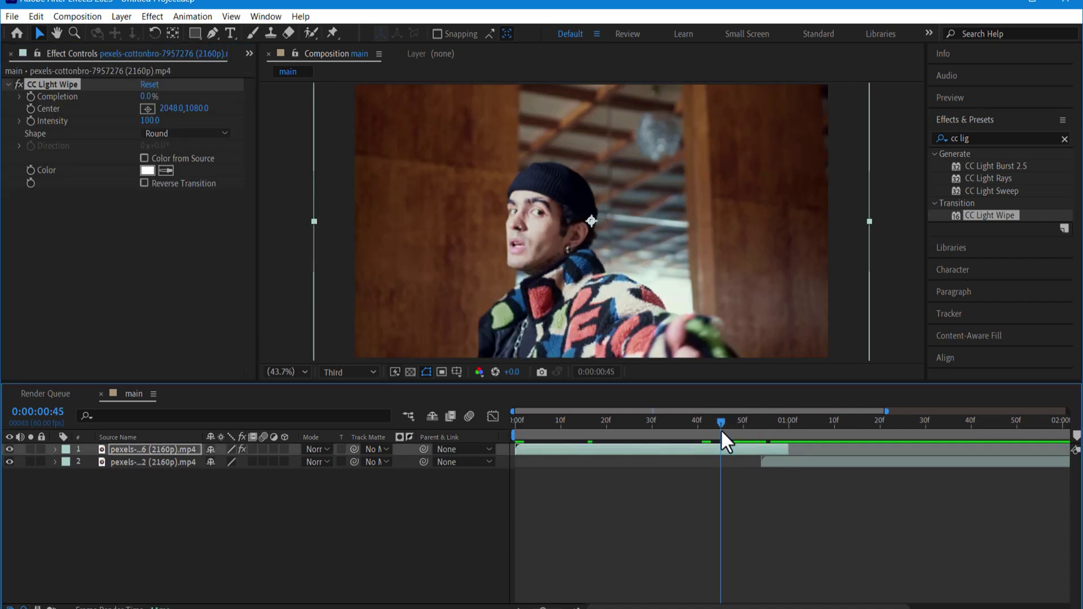
click(30, 97)
drag(710, 420, 772, 424)
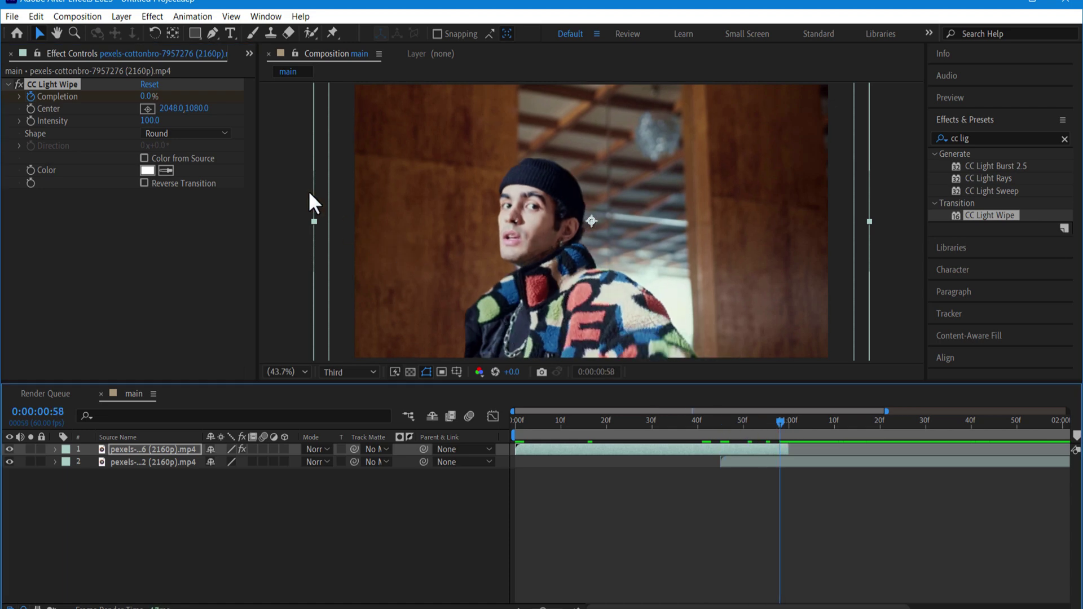
drag(151, 96, 503, 114)
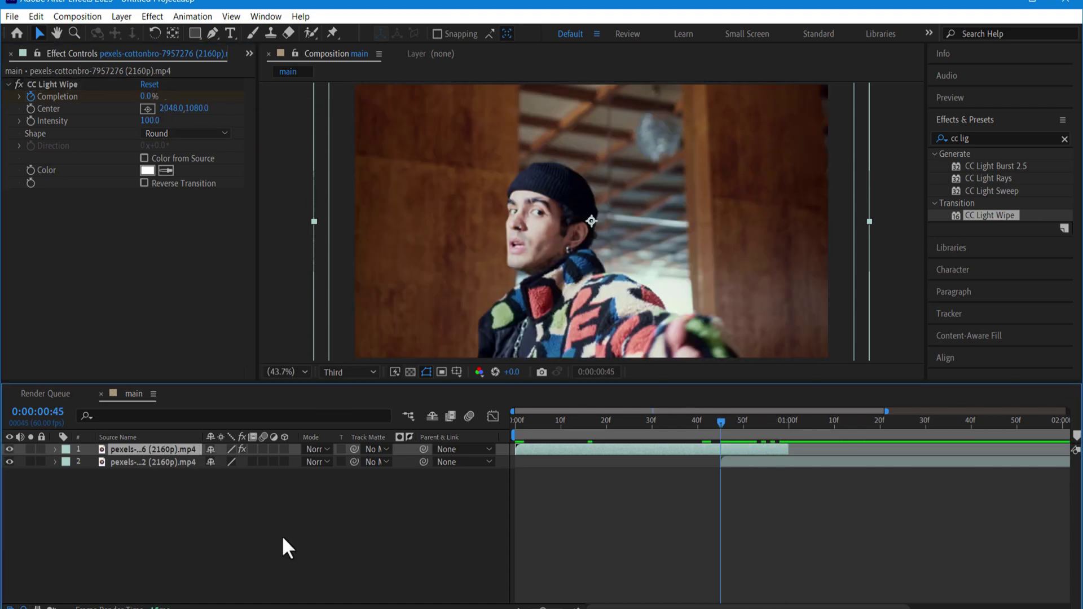
key(u)
drag(706, 463, 803, 482)
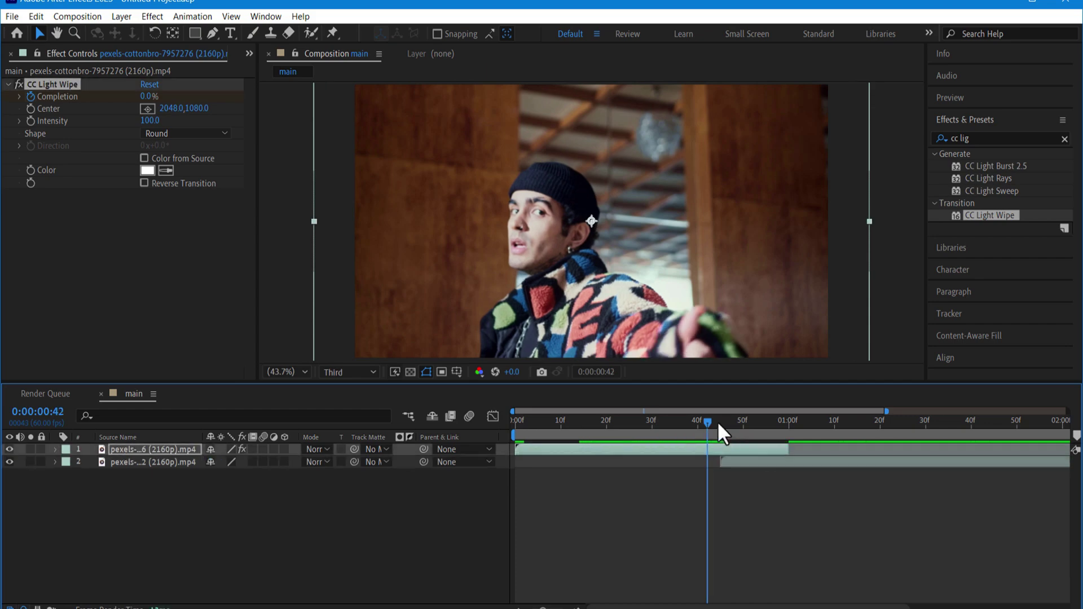